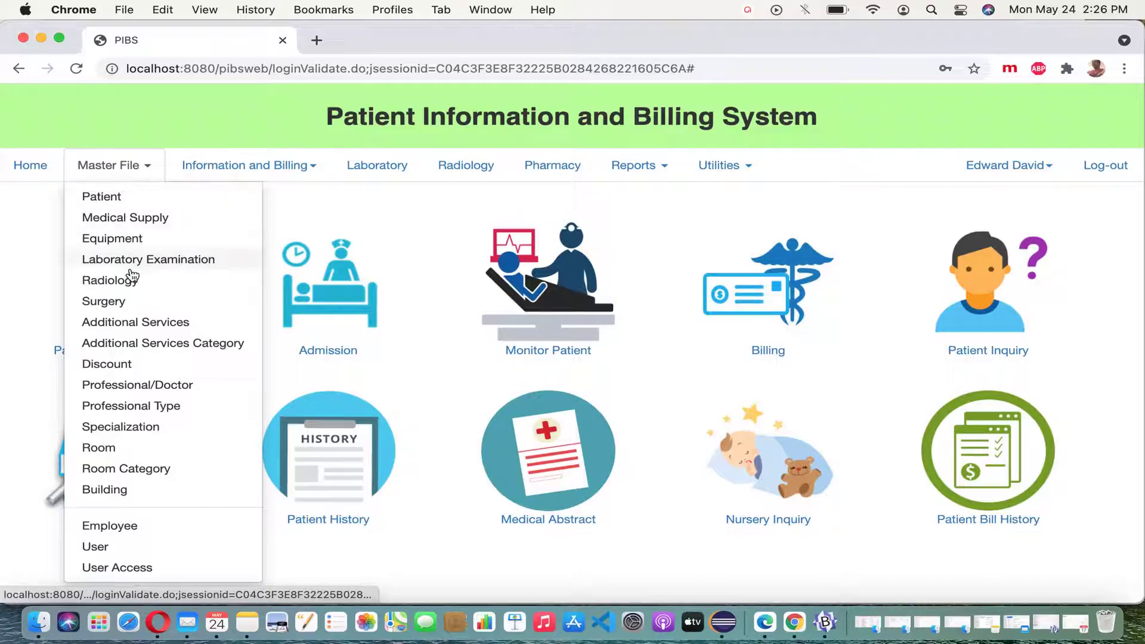
Open the Additional Services Category master file and try to save a new record with an empty description
left_click(174, 345)
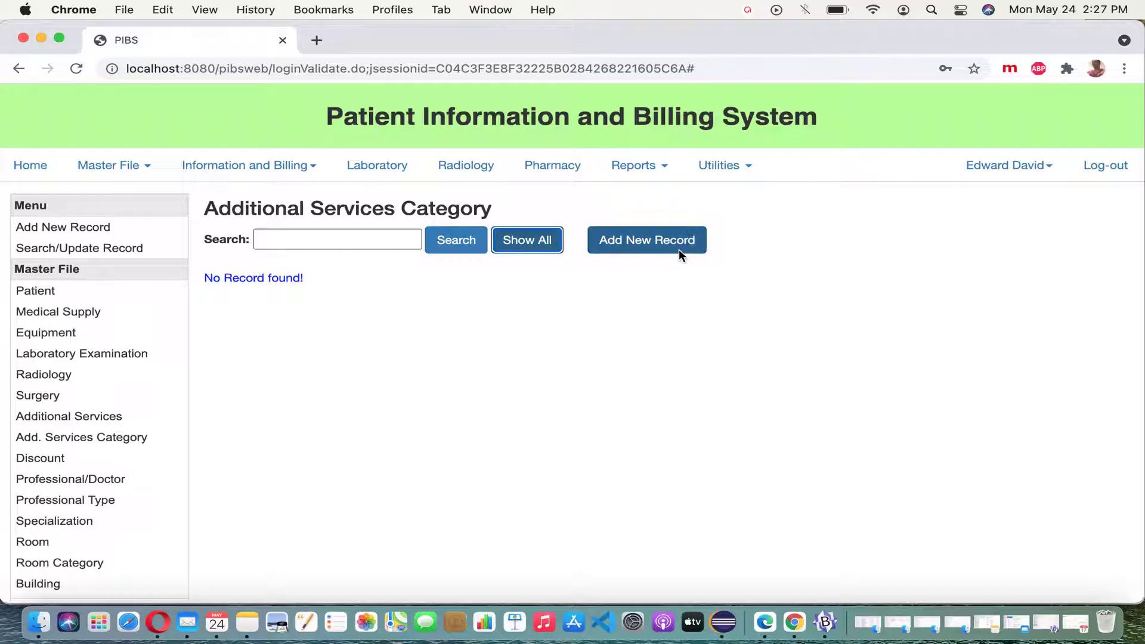
left_click(673, 243)
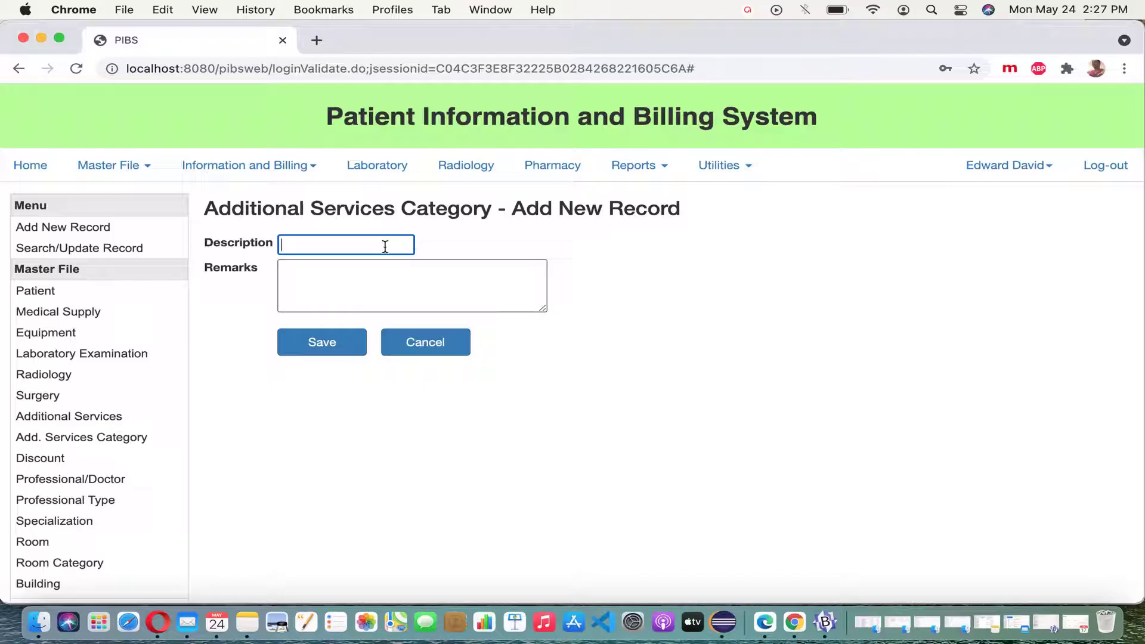
left_click(339, 341)
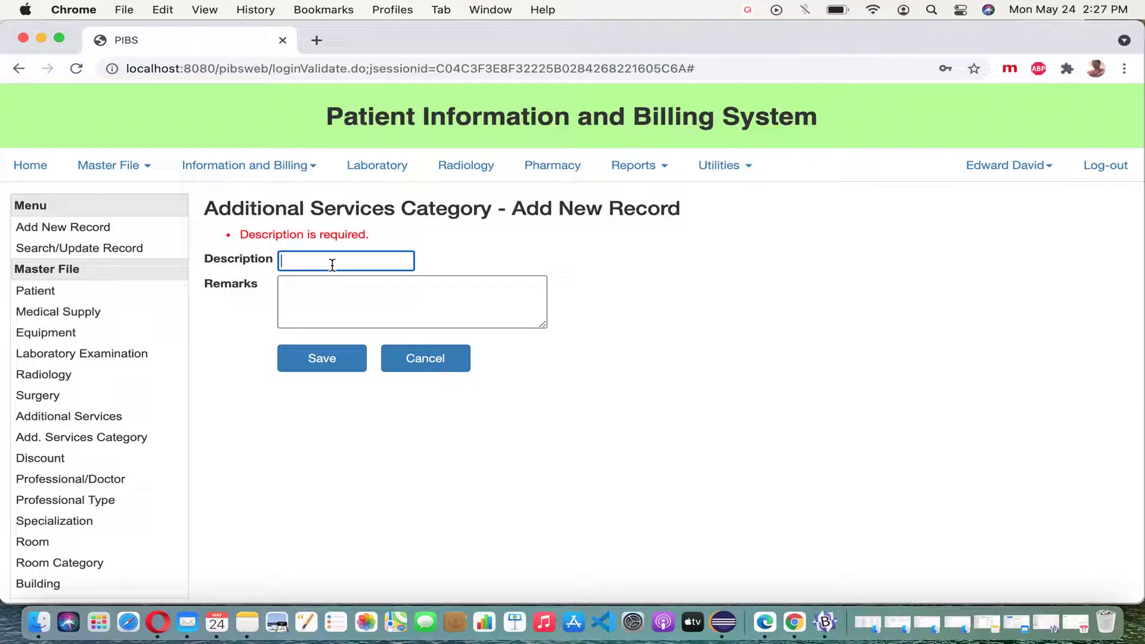
Save the new category with description "Clinical Services" and remarks "test", and list all category records
type("Clinical Services")
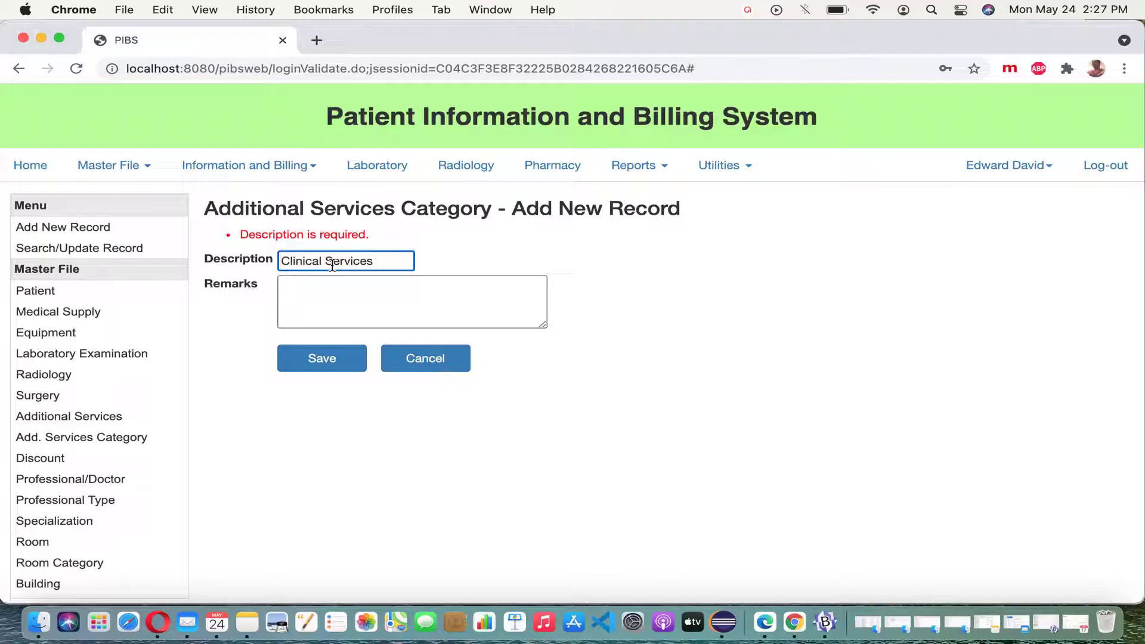
left_click(377, 294)
type("test")
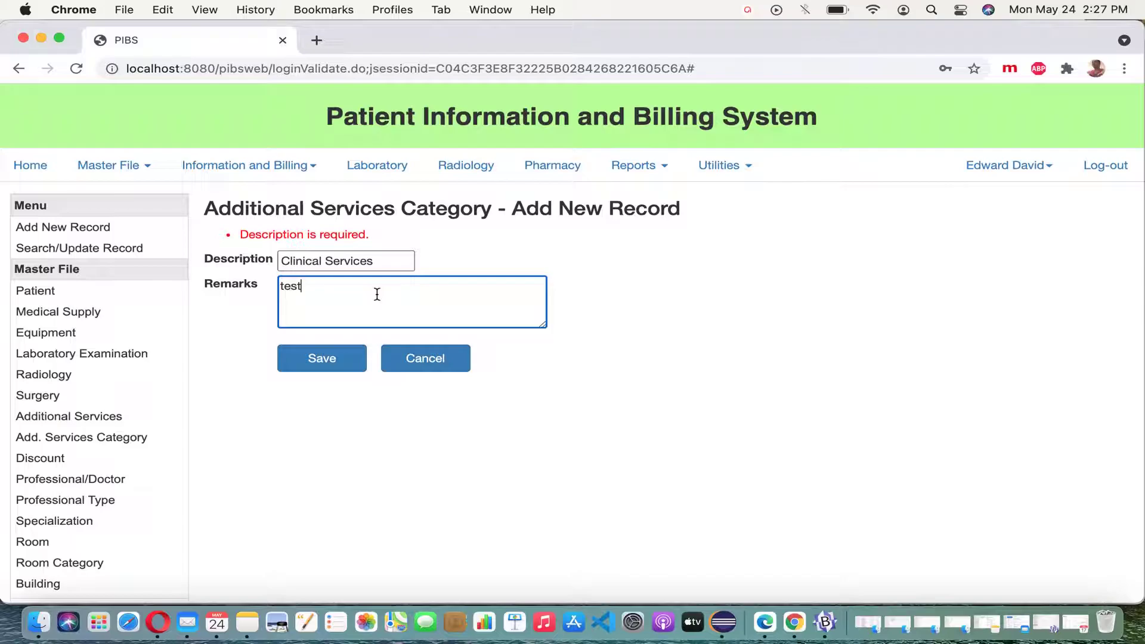
left_click(344, 360)
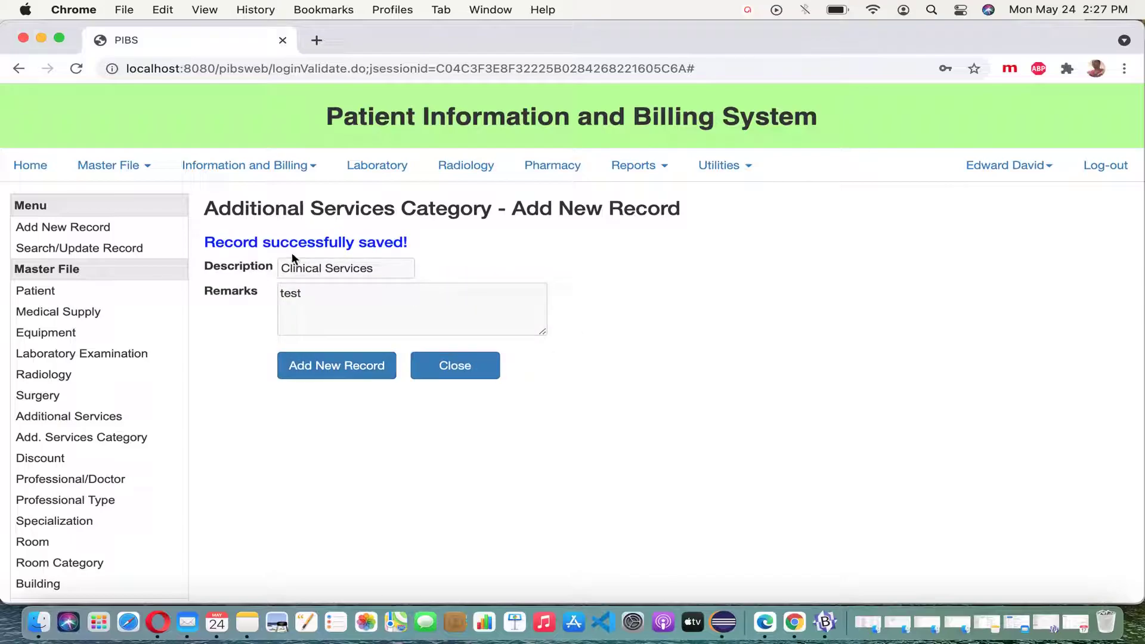
left_click(455, 368)
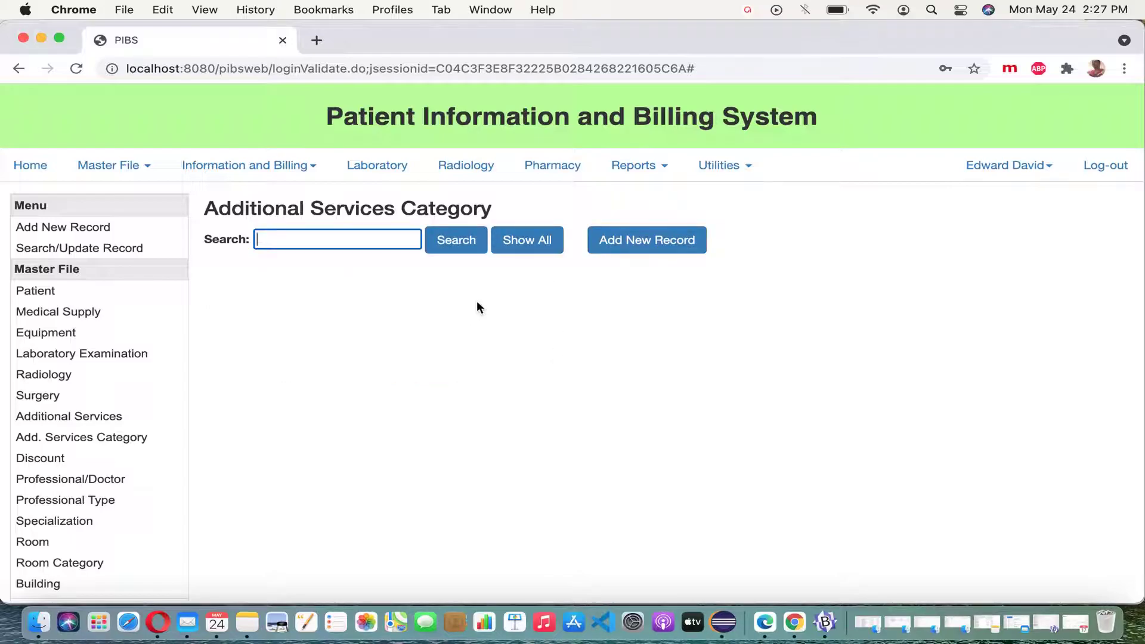
left_click(537, 249)
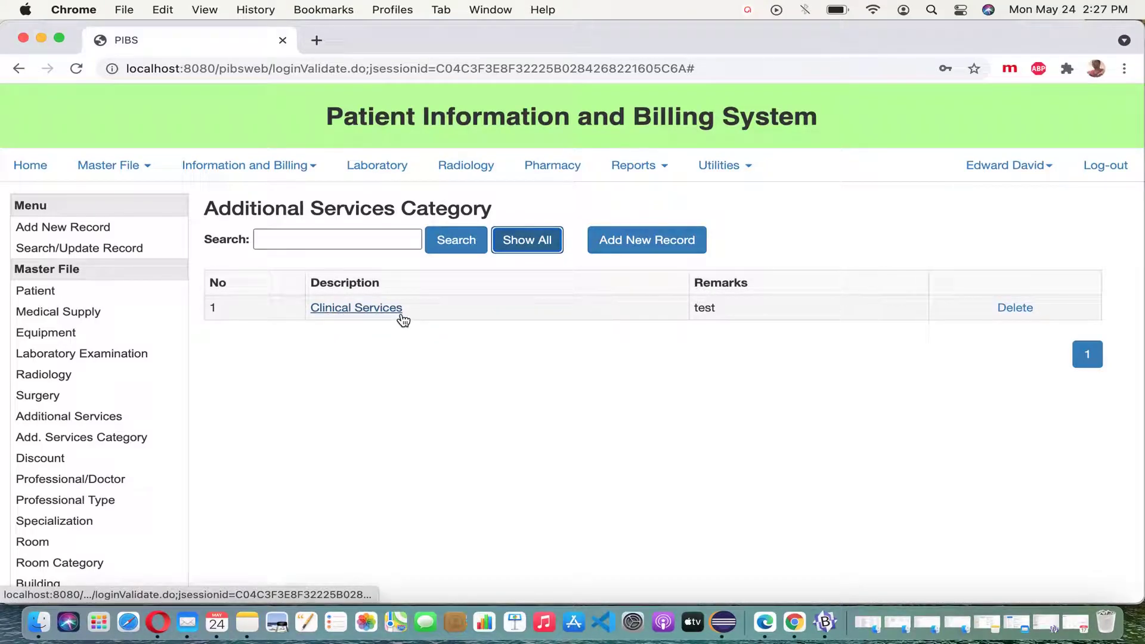
Add and save a new category record with the description "Hospital Service A" and no remarks
left_click(646, 243)
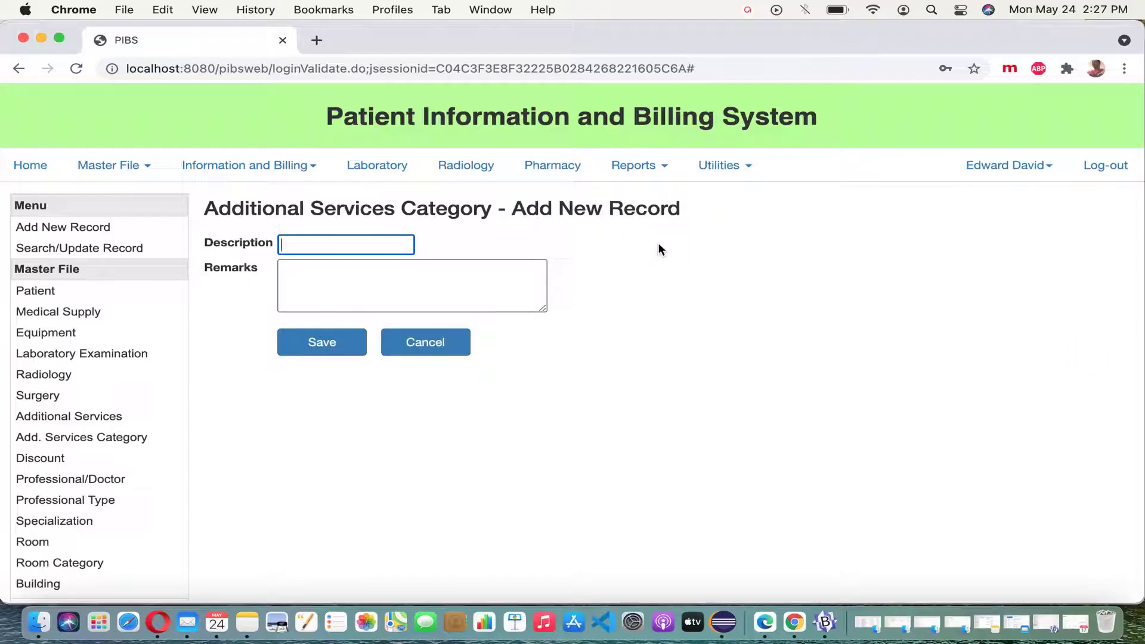
type("Hospital Service A")
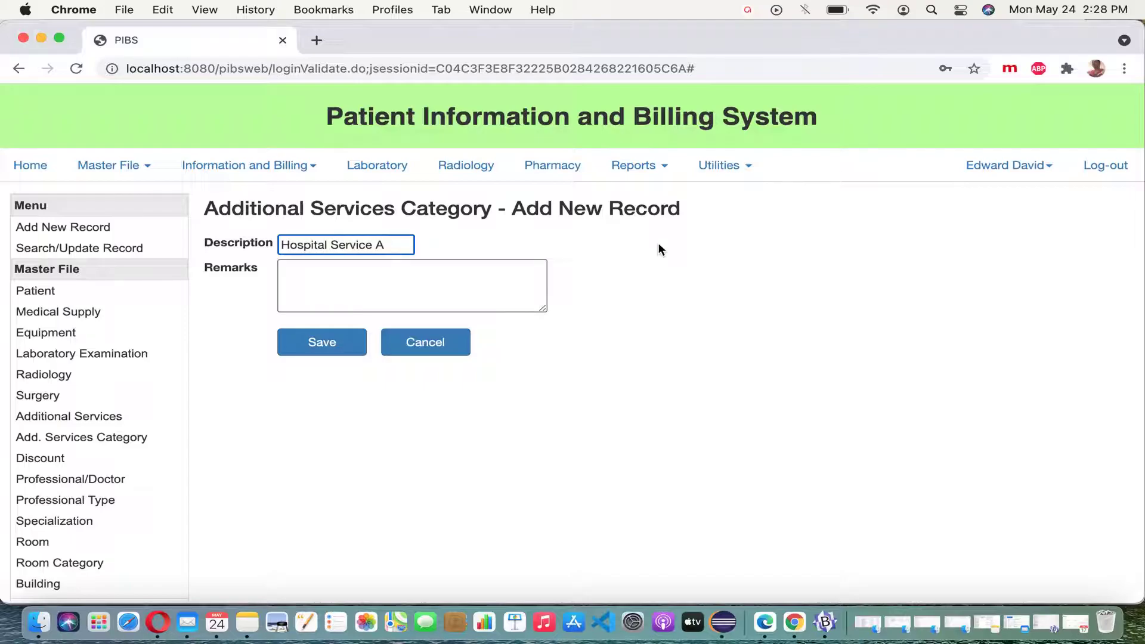
left_click(340, 345)
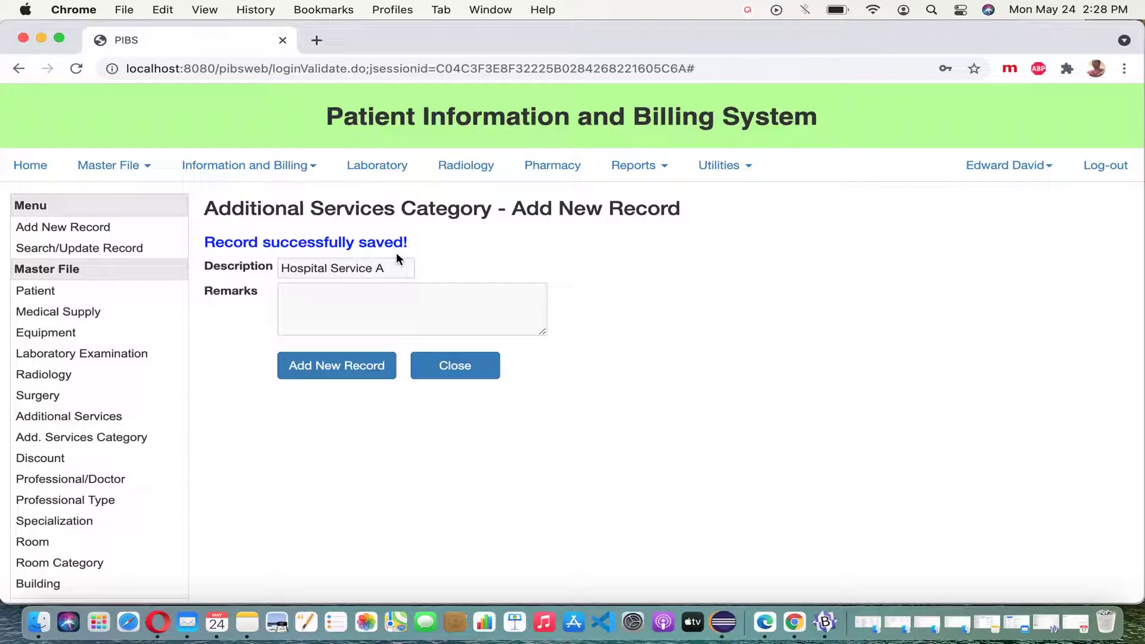
Add and save another category record with the description "Hospital Services B", leaving the remarks empty
left_click(346, 373)
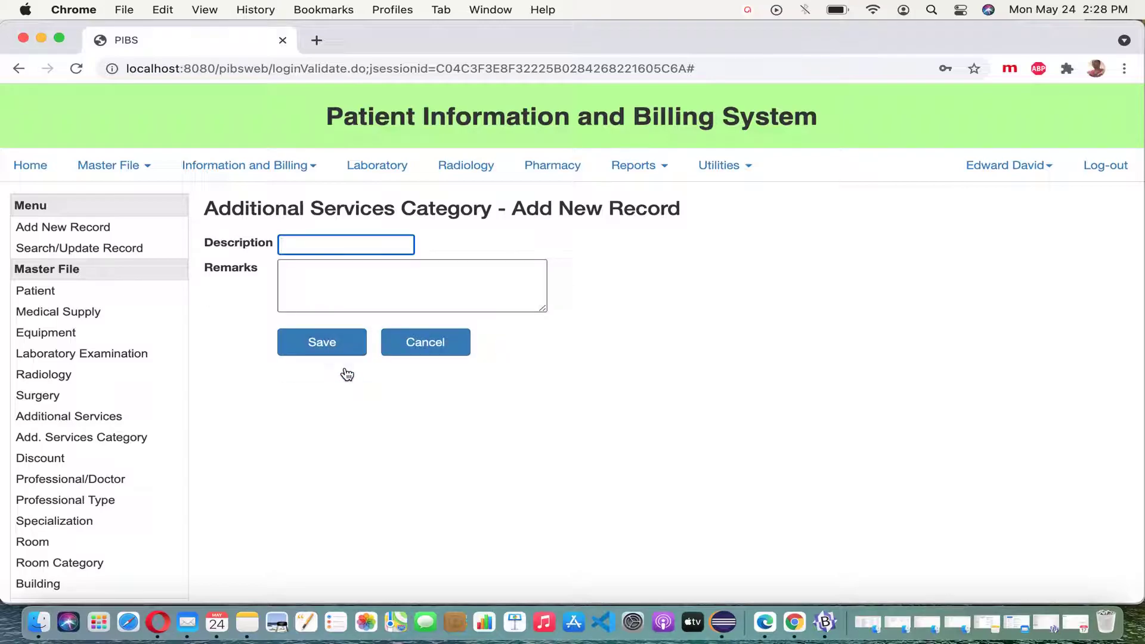
type("Hospital Services")
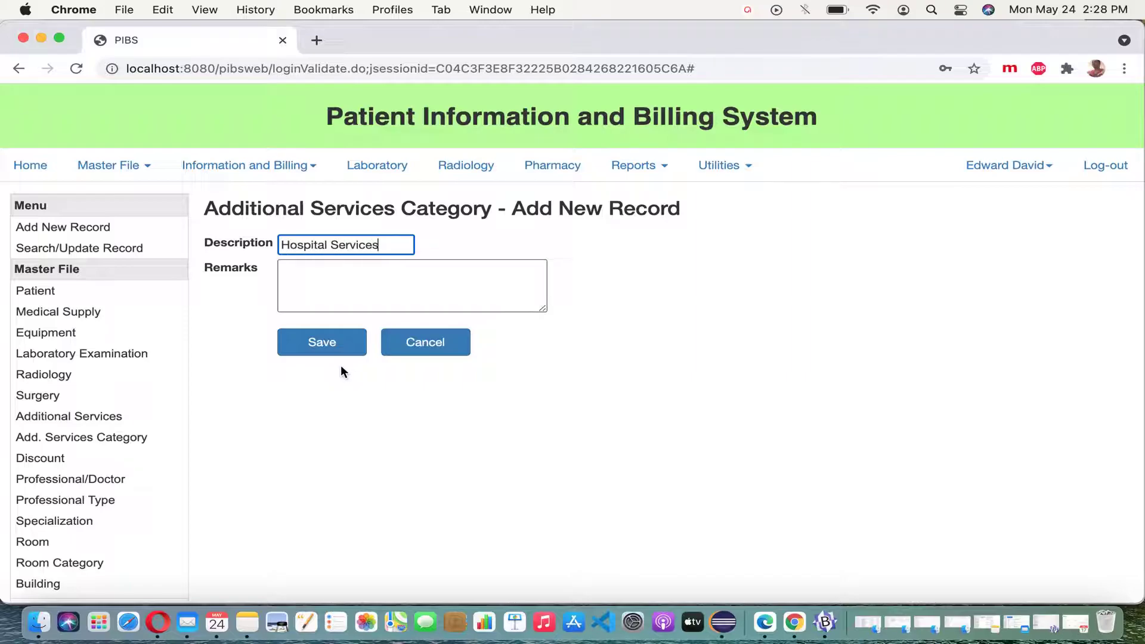
type(" B")
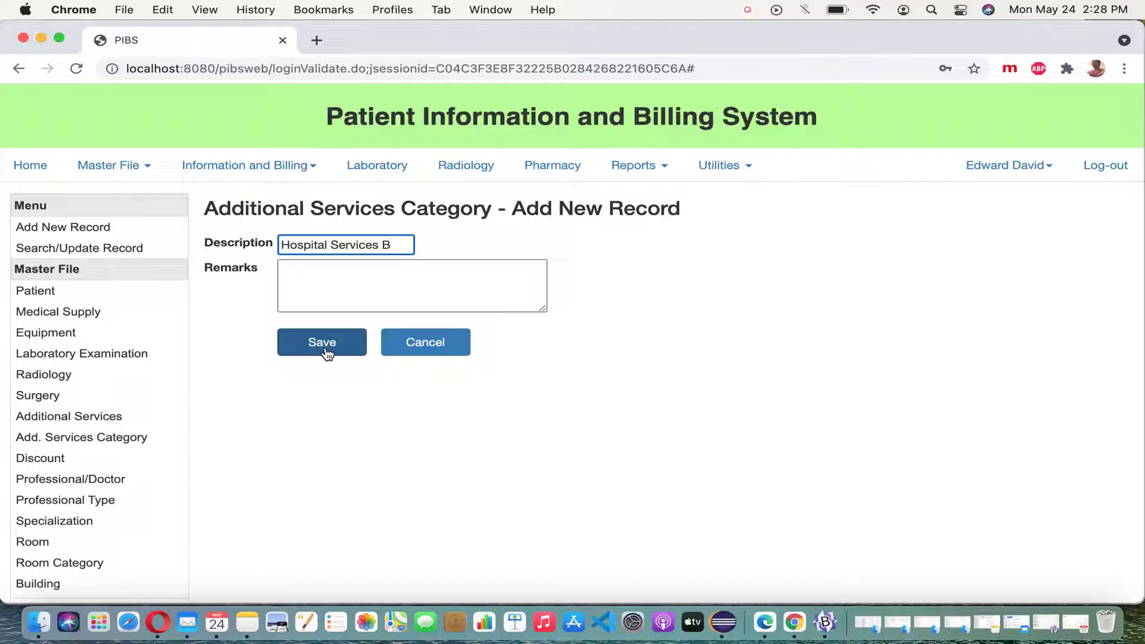
left_click(327, 352)
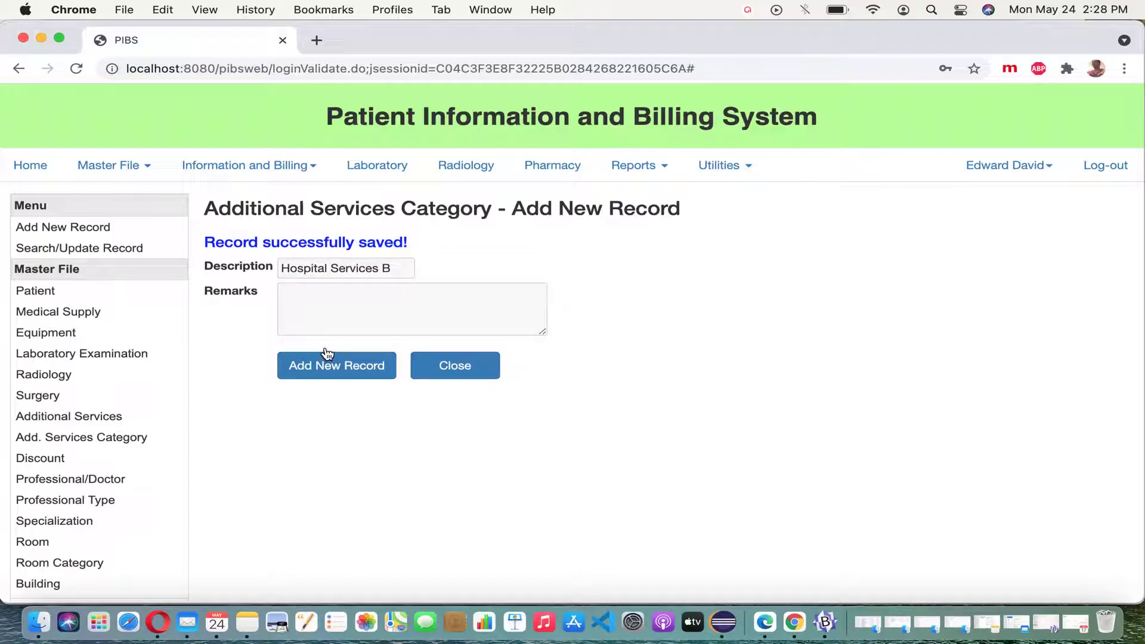
Add and save a category record described as "Hospital Services C" without remarks, and list all category records
left_click(355, 380)
type("Hospital Services C")
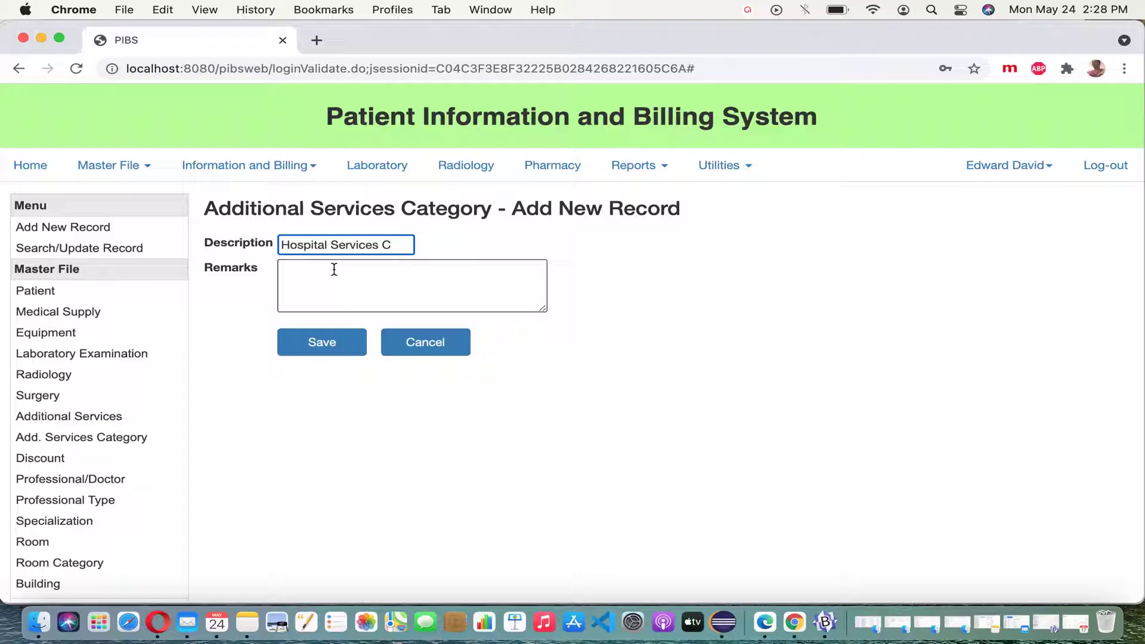
left_click(321, 296)
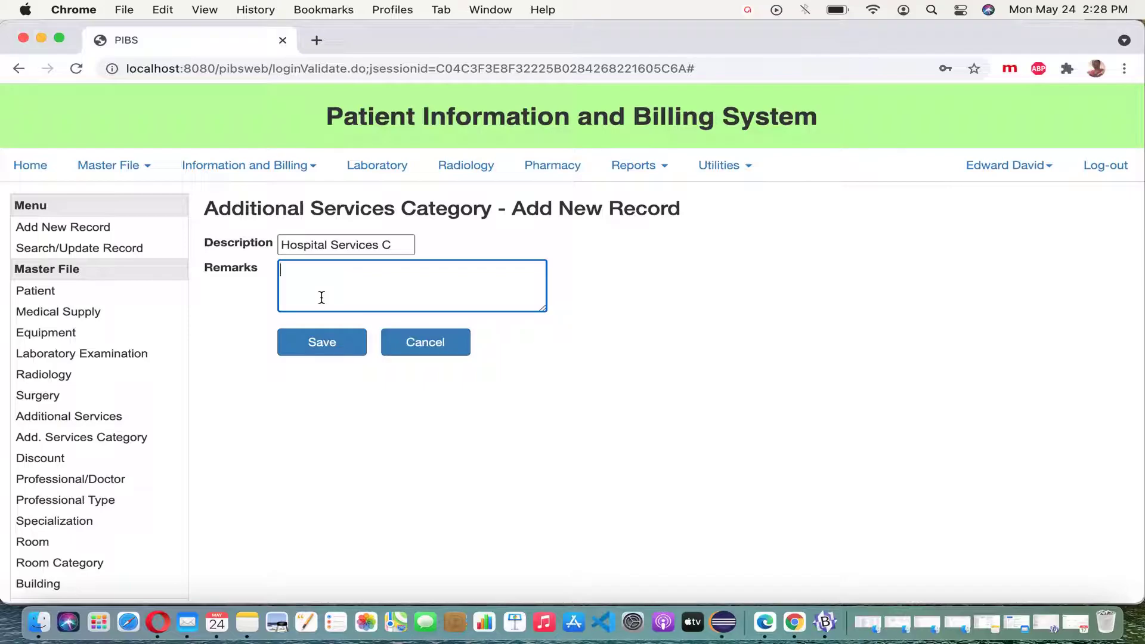
left_click(335, 350)
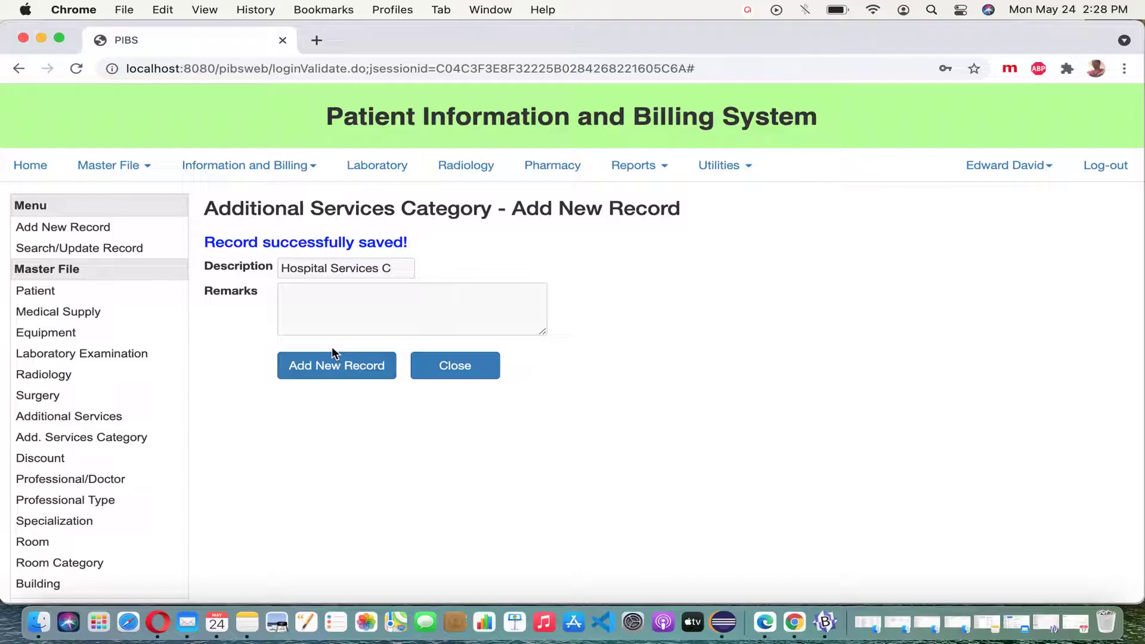
left_click(458, 365)
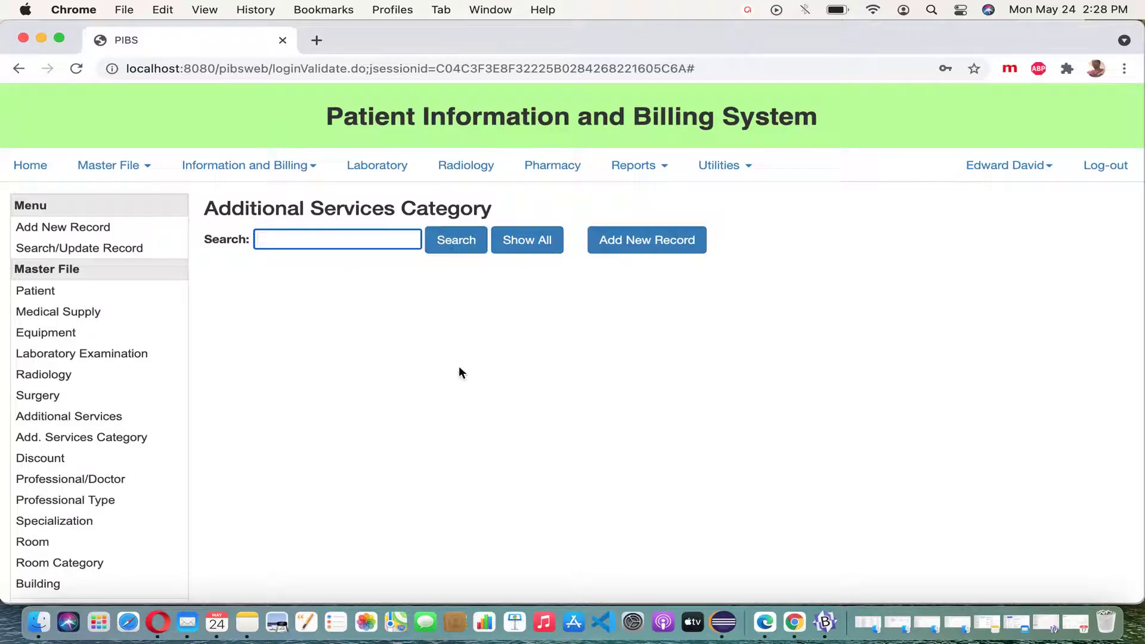
left_click(535, 255)
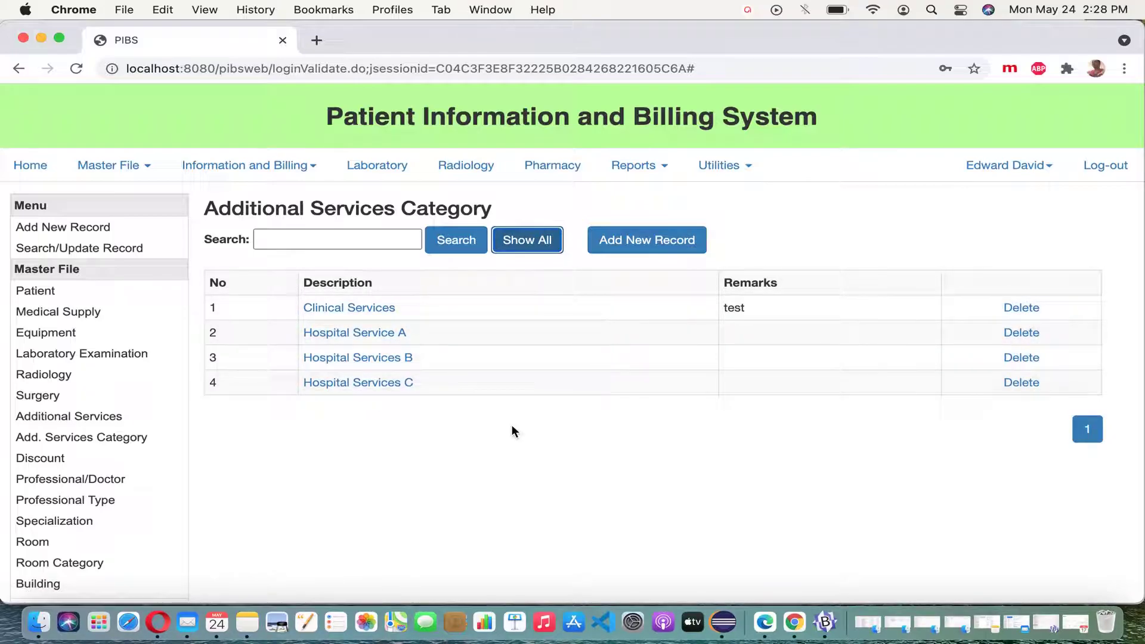
Search the category records for "hospital" and for "A"
left_click(392, 245)
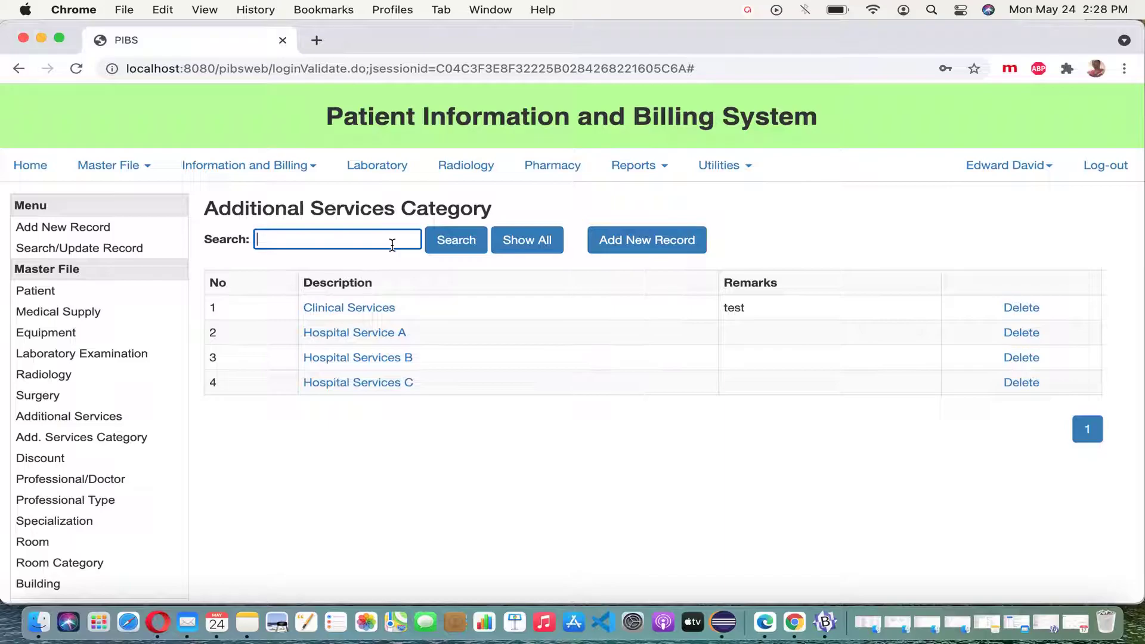
type("hospital")
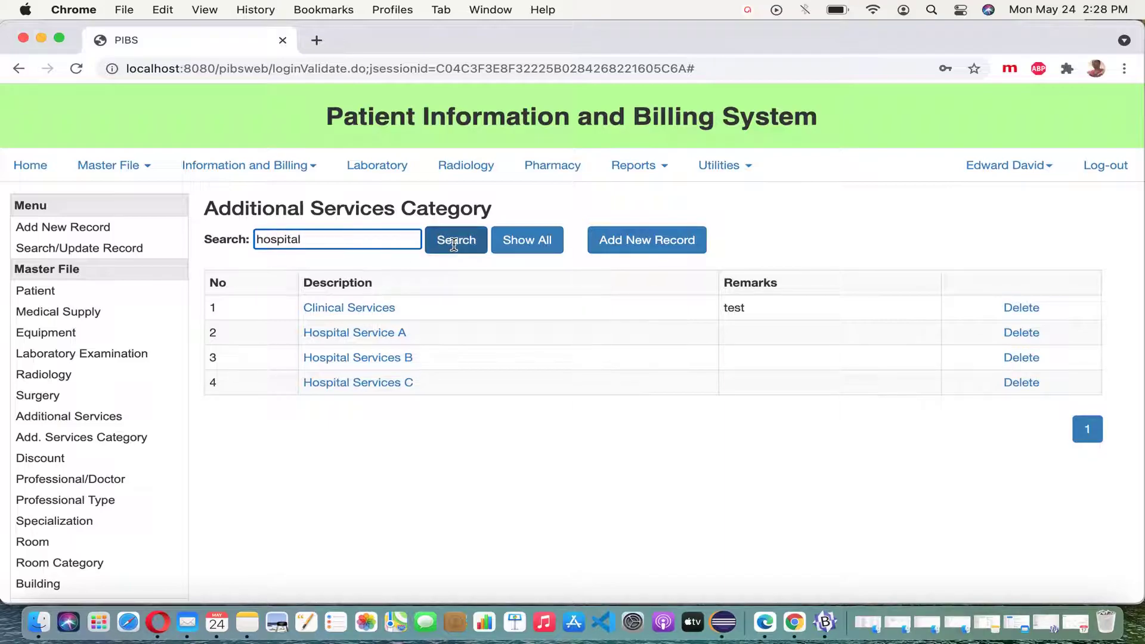
left_click(454, 241)
left_click(353, 241)
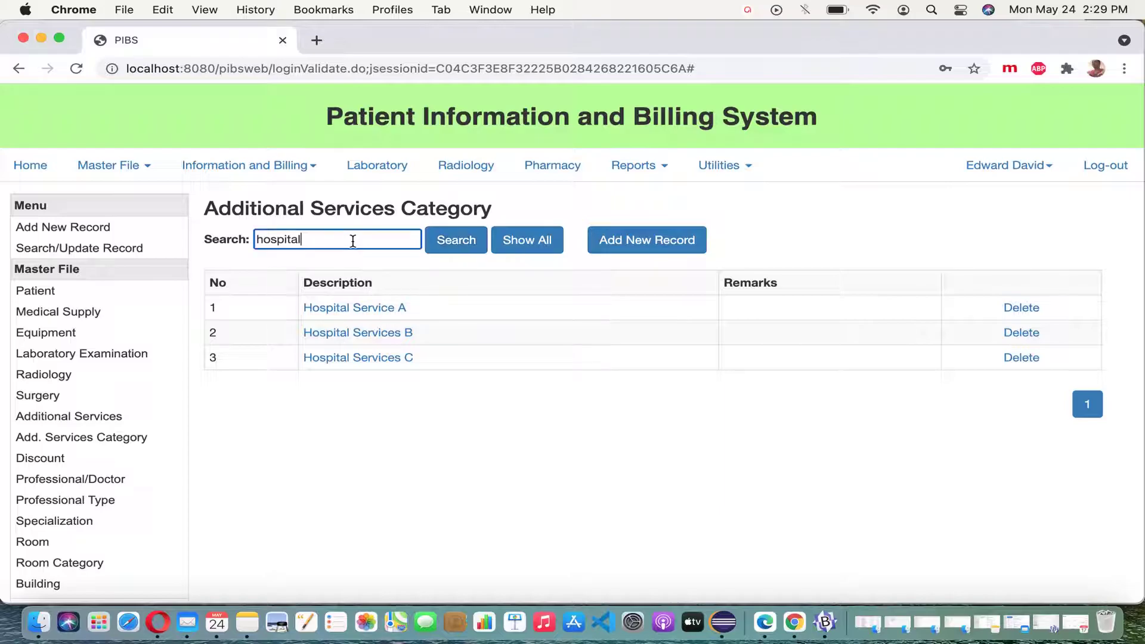
left_click_drag(353, 241, 200, 244)
type("A")
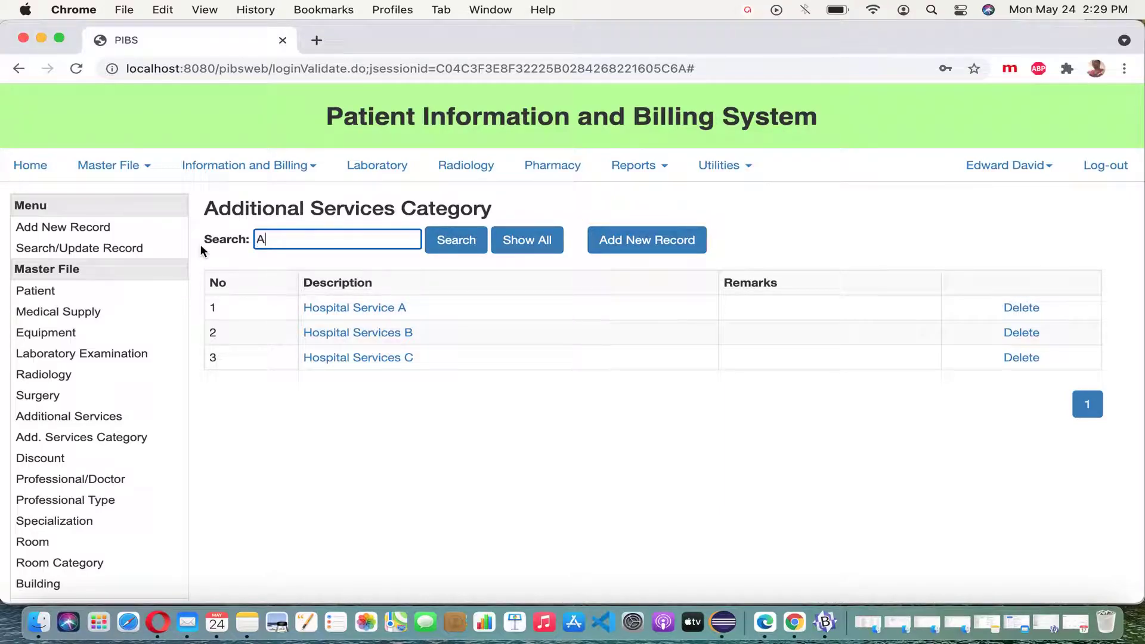
left_click(439, 239)
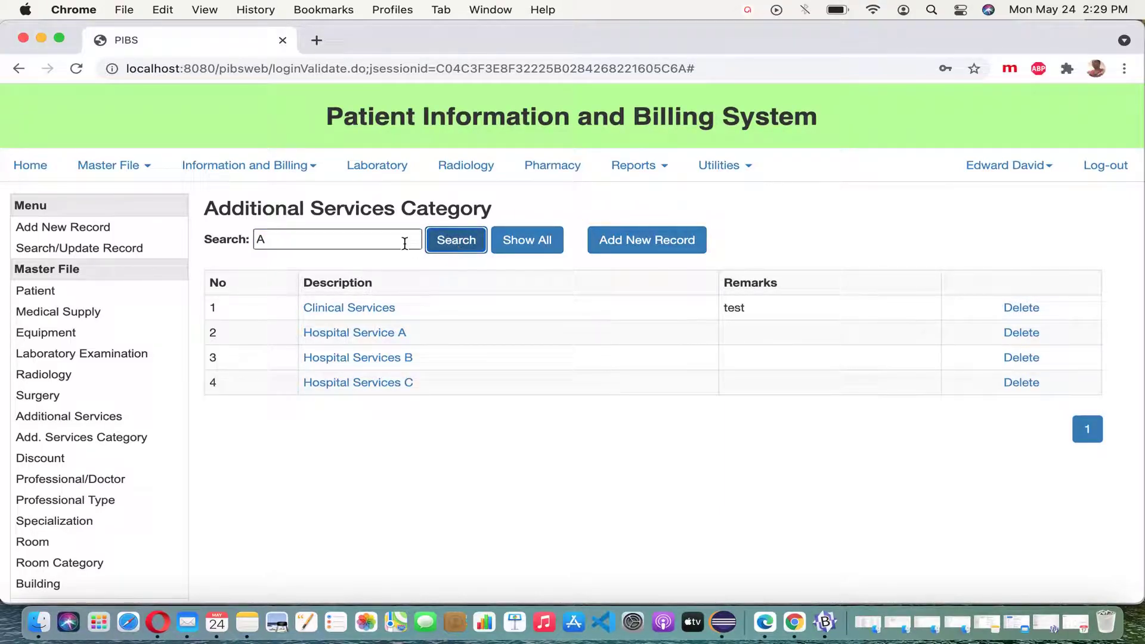
Search the category records for "service a" and for "service b"
left_click_drag(279, 245, 258, 248)
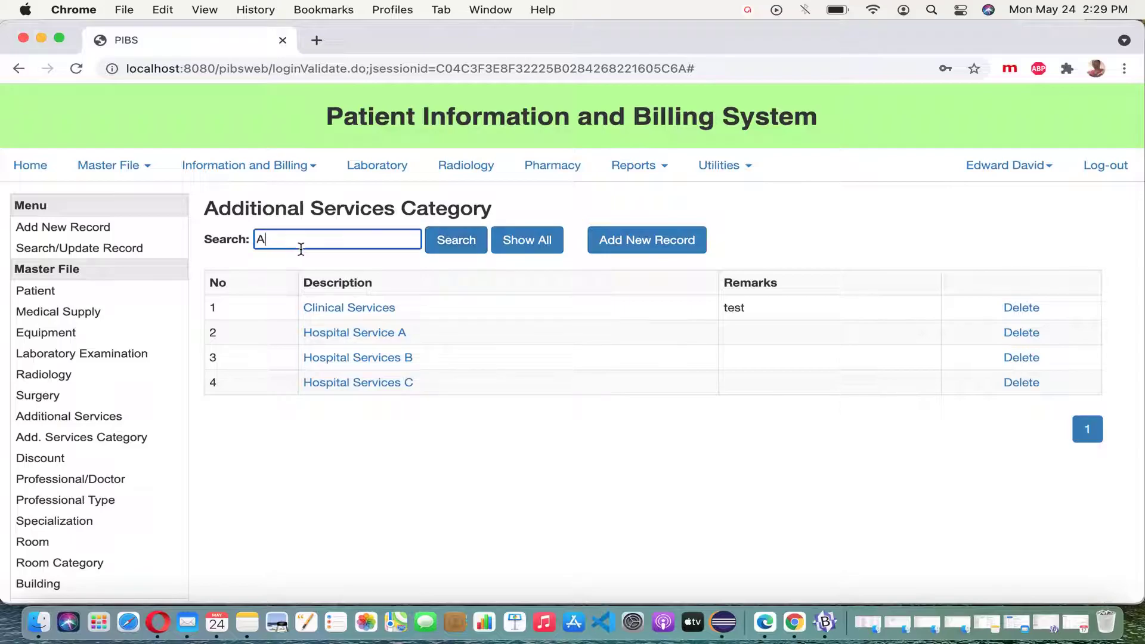
type("service a")
left_click(430, 248)
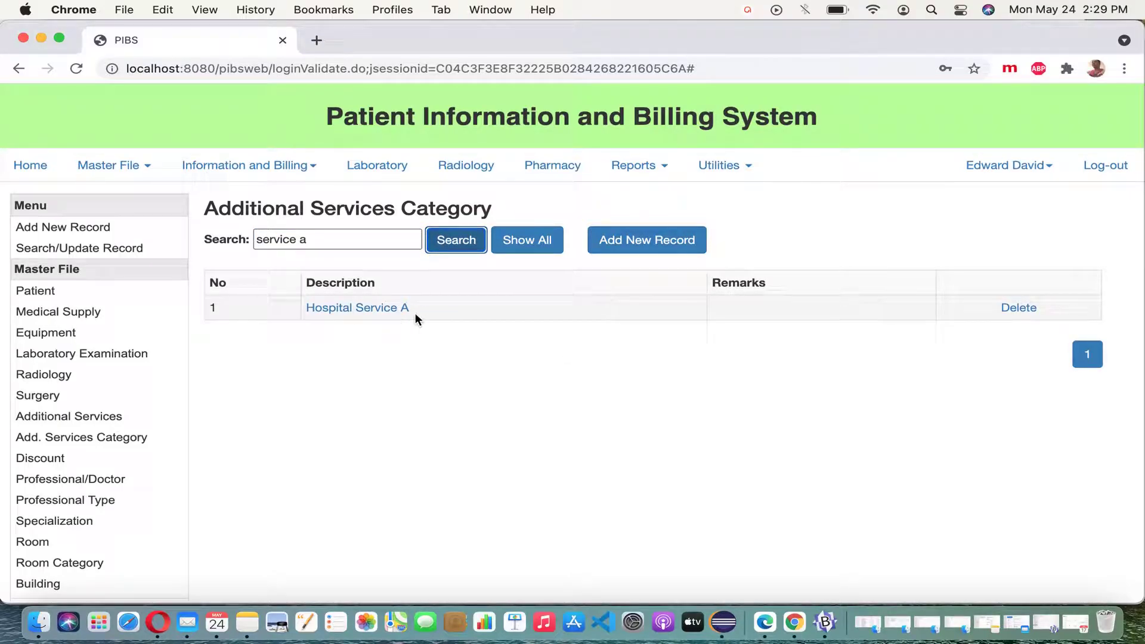
left_click(349, 247)
type("b")
left_click(463, 250)
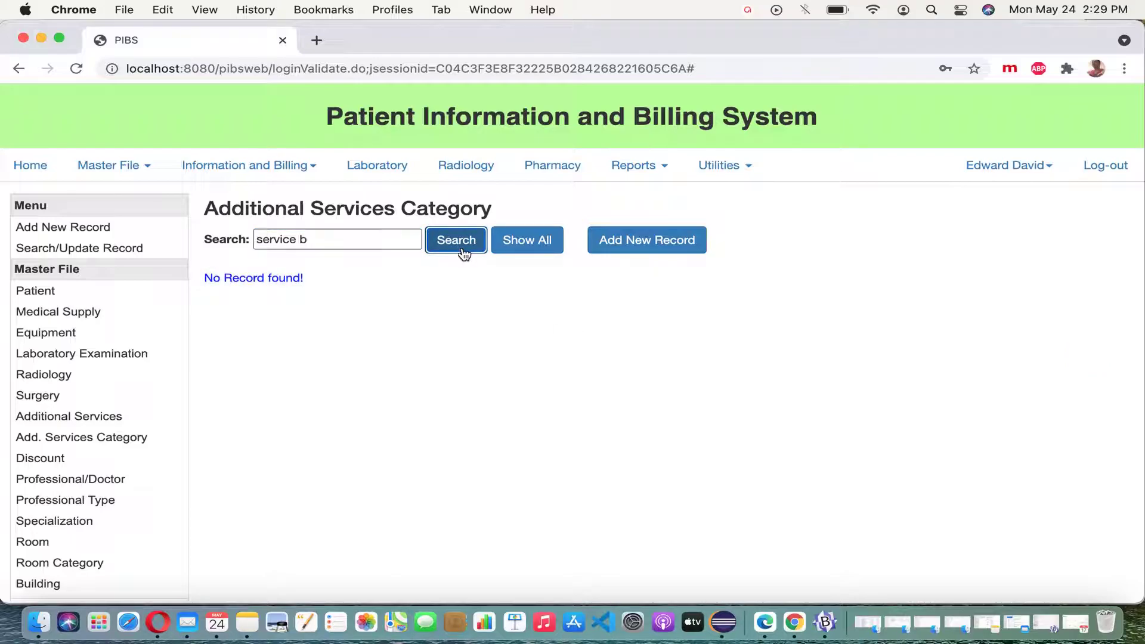
Search the category records for "service c" and for just "service"
left_click(383, 244)
key("BackSpace")
type("c")
left_click(459, 241)
left_click(362, 249)
key("BackSpace")
left_click(445, 242)
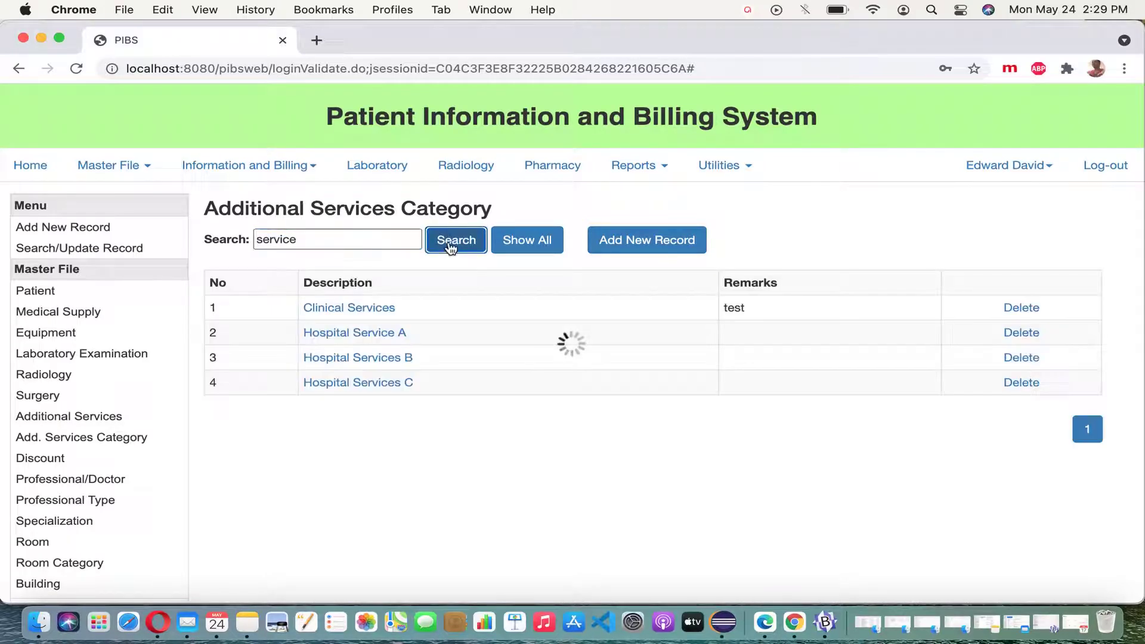
Search the category records for the plural terms "services b" and "services c"
left_click(374, 248)
type("s")
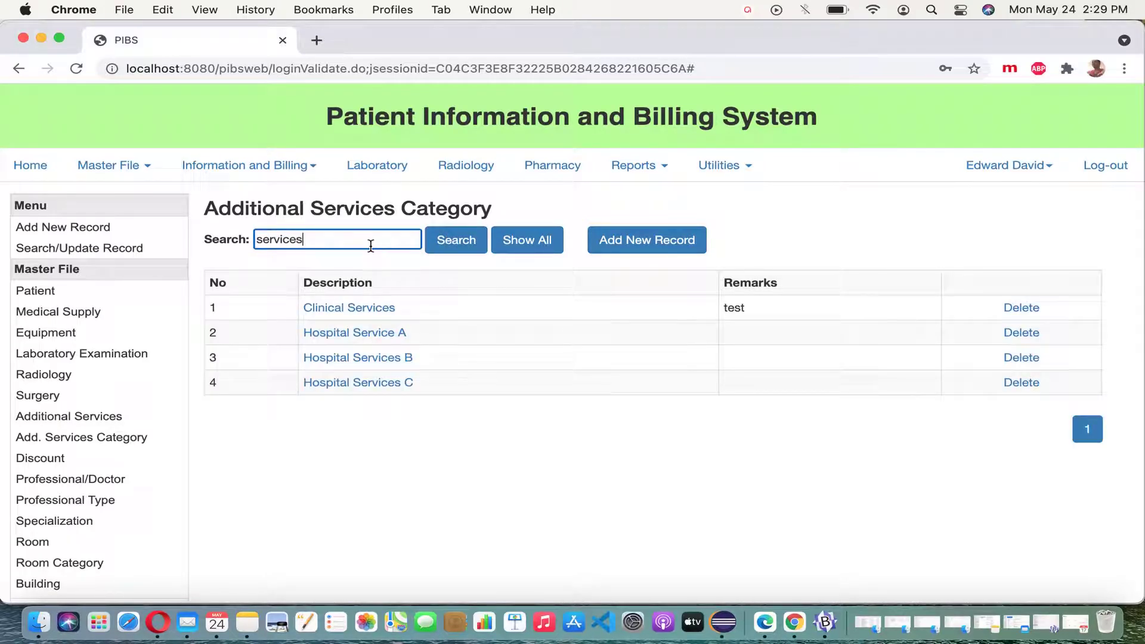
type(" b")
left_click(468, 251)
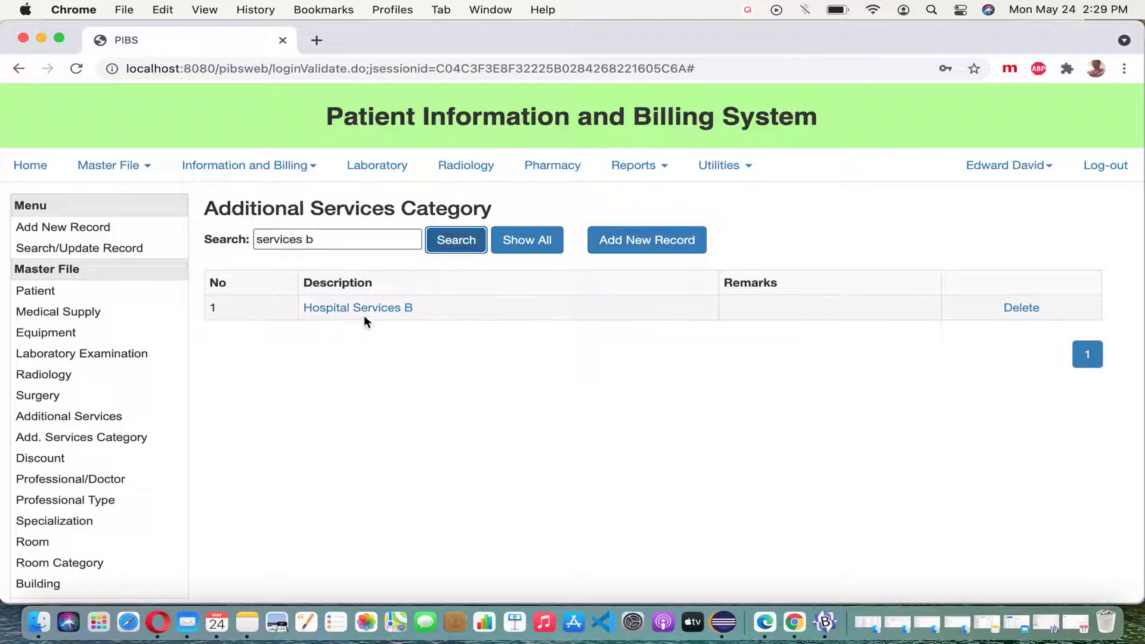
left_click(367, 248)
key("BackSpace")
type("c")
left_click(448, 245)
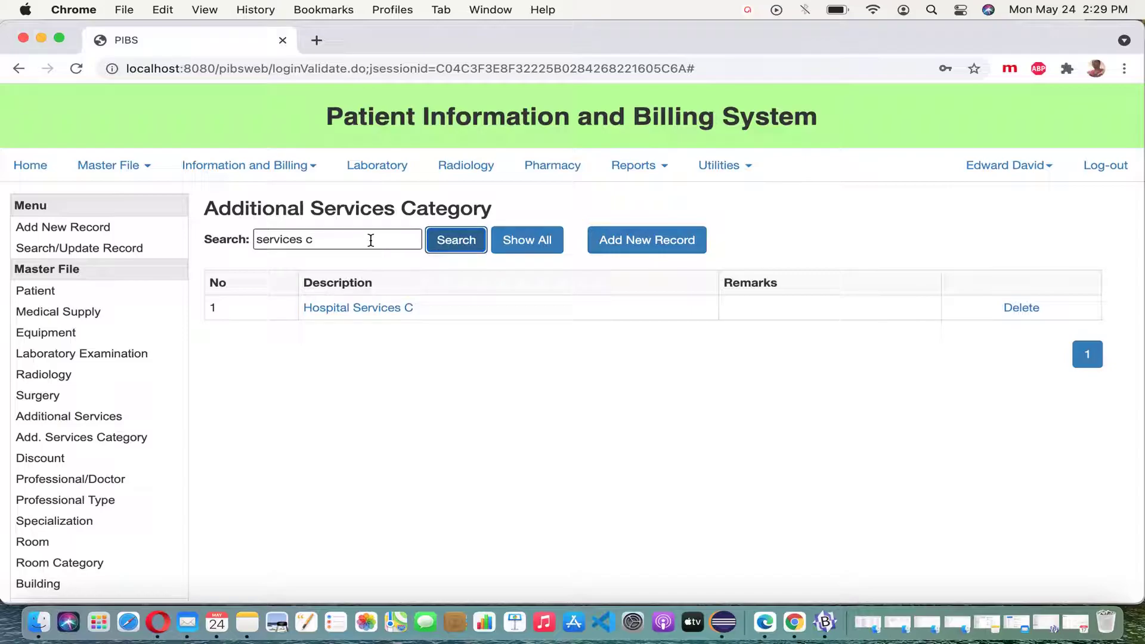
Search the category records for "clini", and list all category records again
left_click_drag(348, 241, 216, 244)
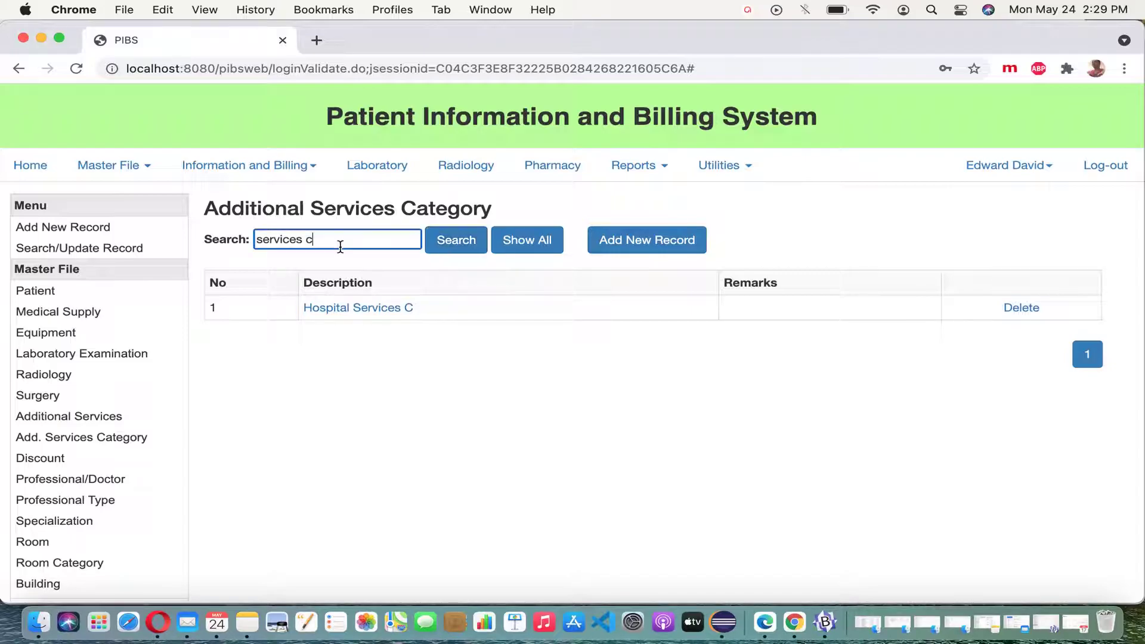
type("clini")
left_click(456, 240)
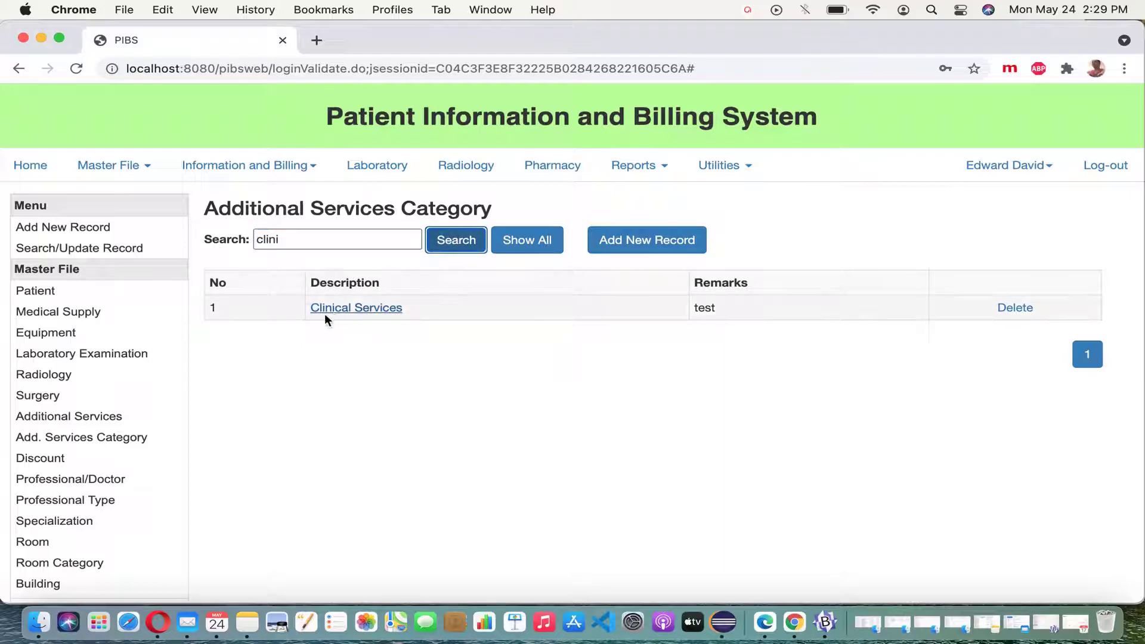
left_click(528, 242)
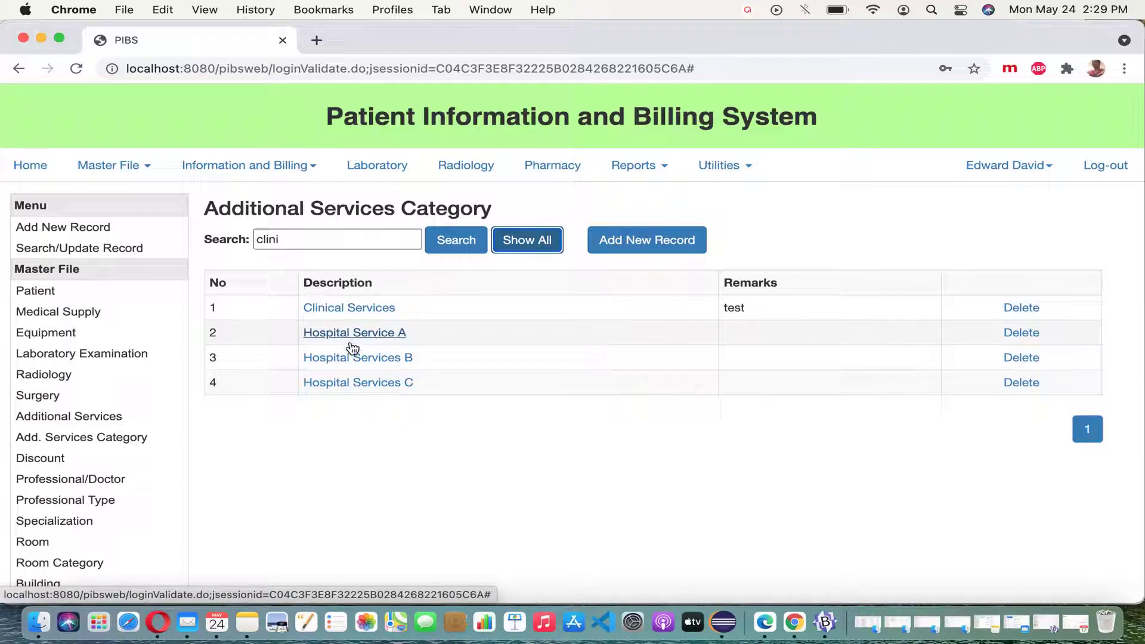
Update the Hospital Service A category record with the description "Hospital Services A" and the remark "edited/updated"
left_click(388, 336)
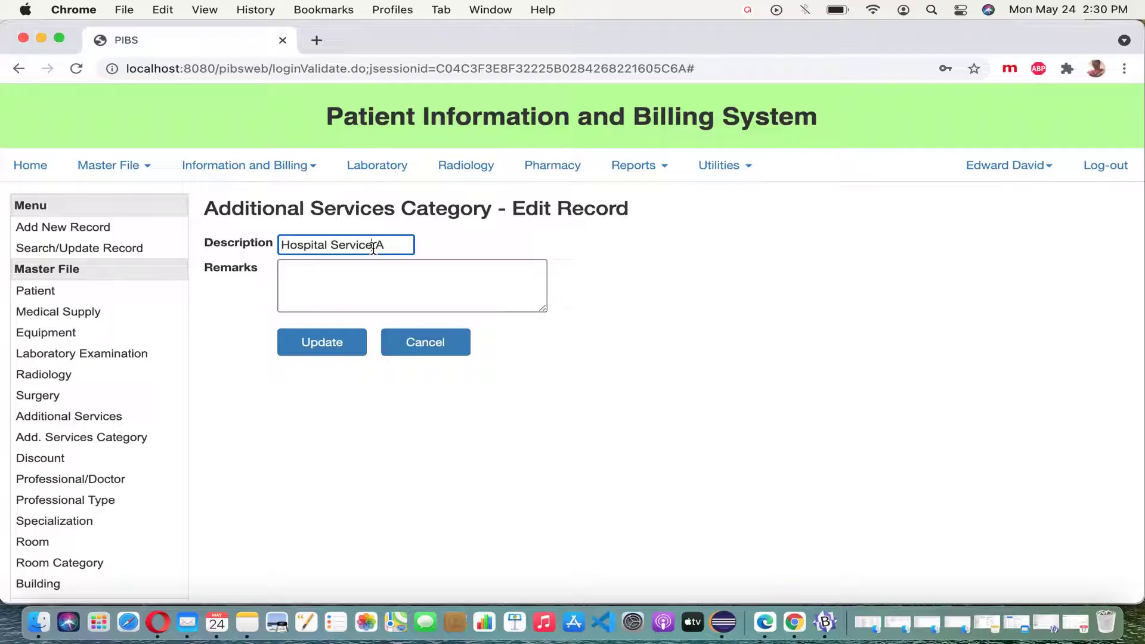
type("s")
left_click(398, 274)
type("edited/updated")
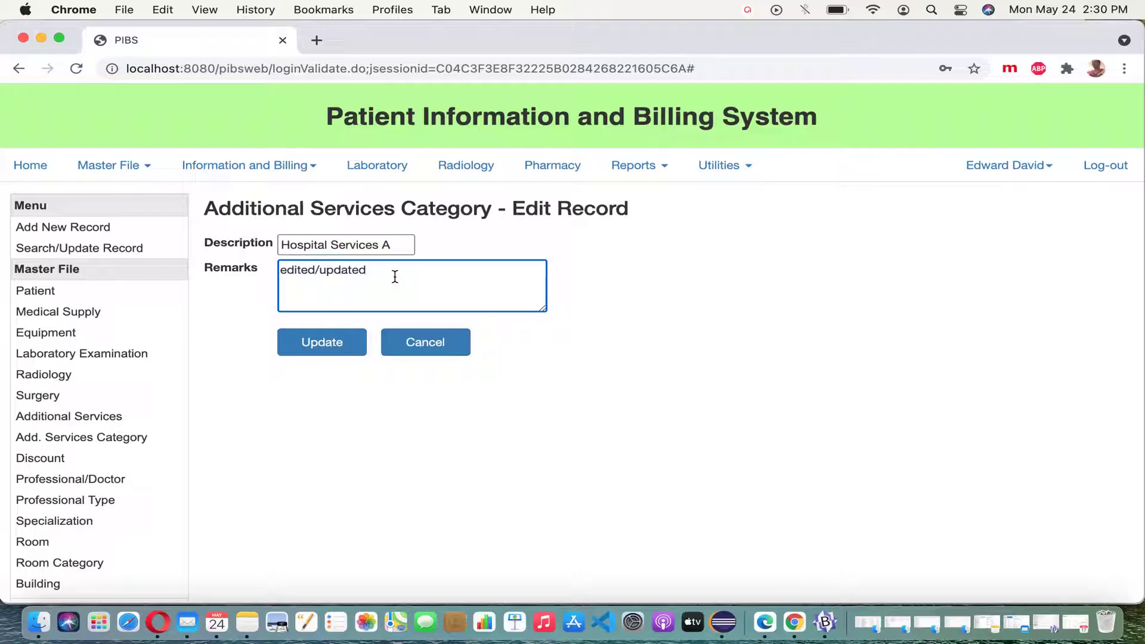
left_click(336, 348)
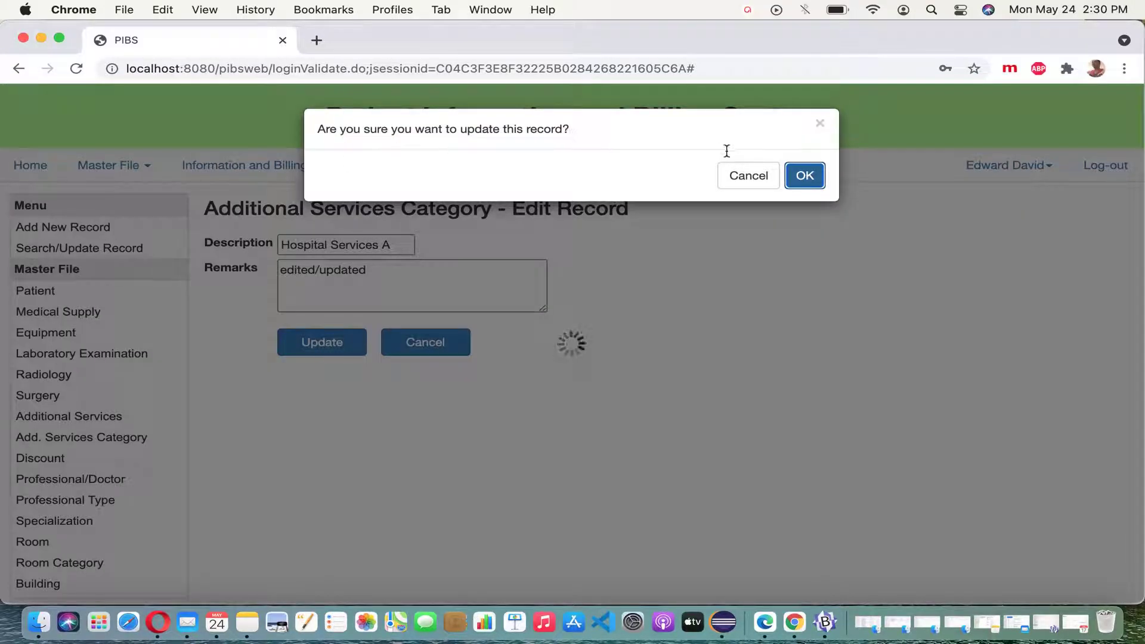
left_click(805, 176)
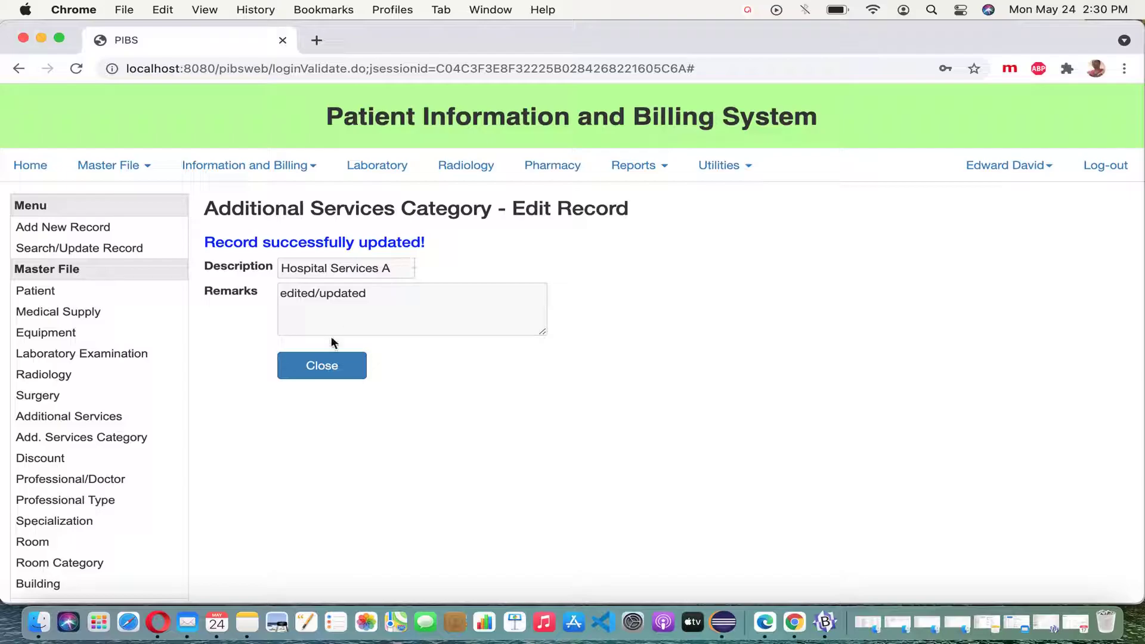
left_click(328, 370)
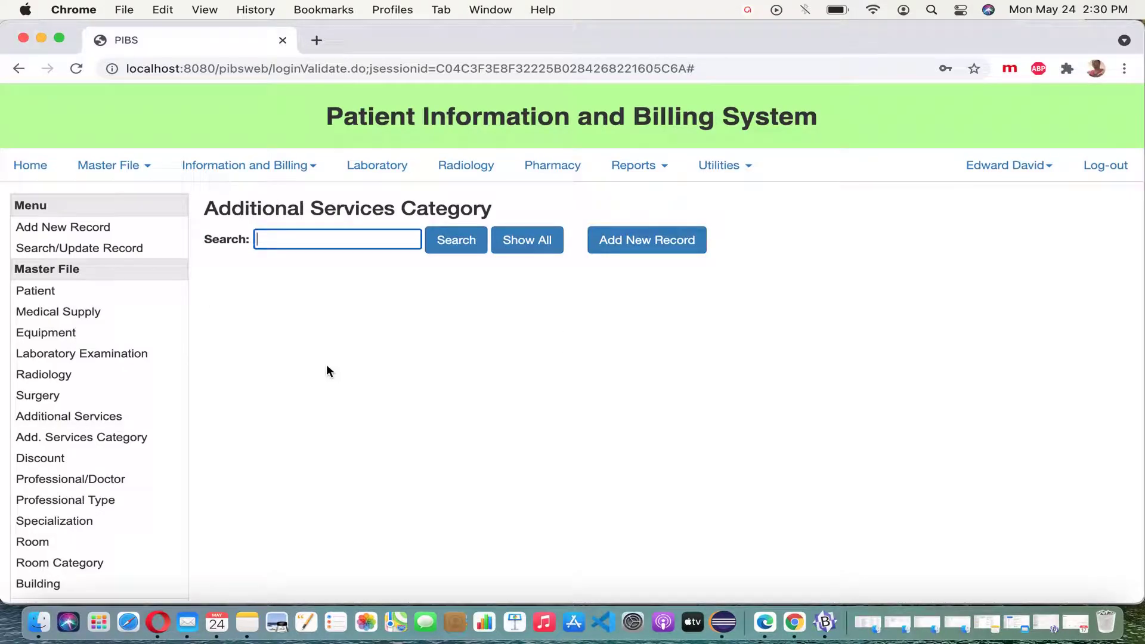
List all category records, search them for "services a" to check its remarks, and restore the full list
left_click(521, 243)
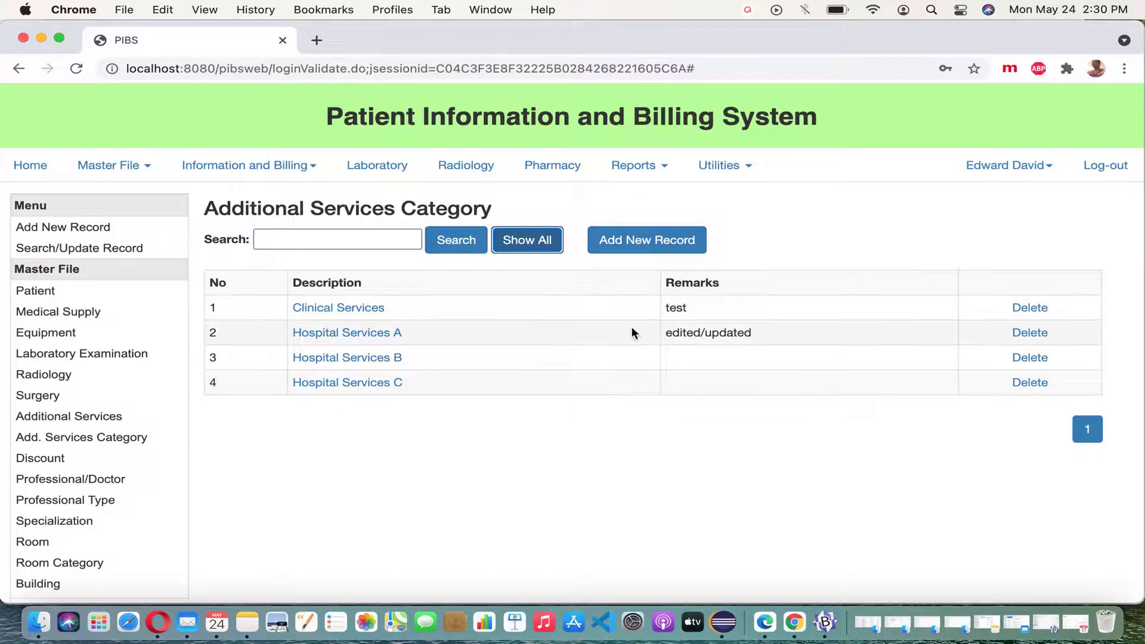
left_click(402, 245)
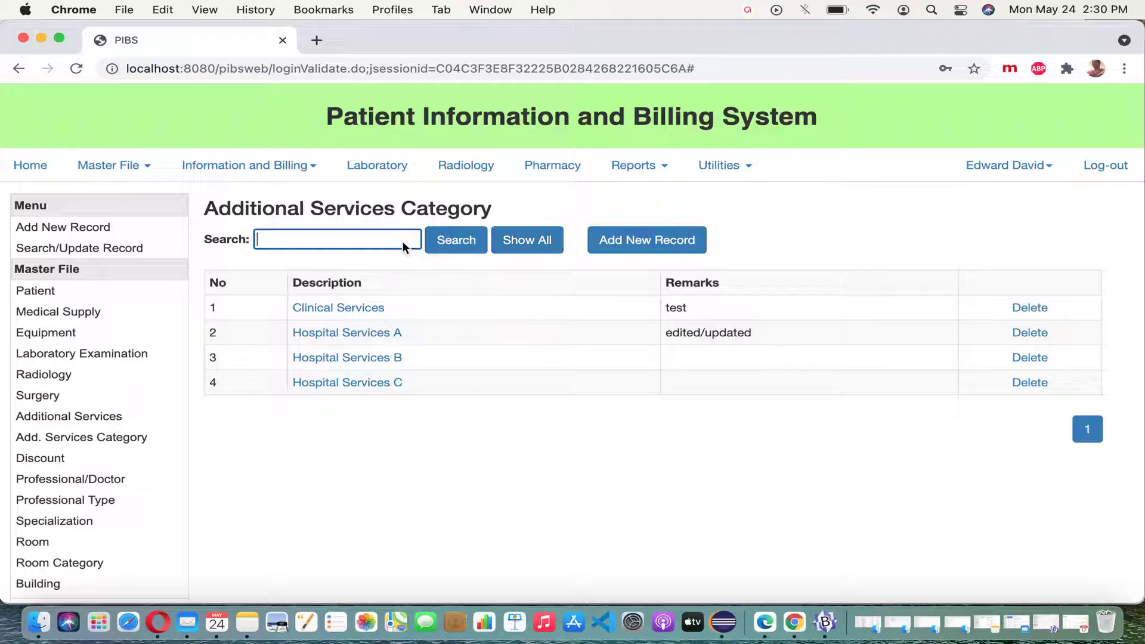
type("services")
left_click(465, 248)
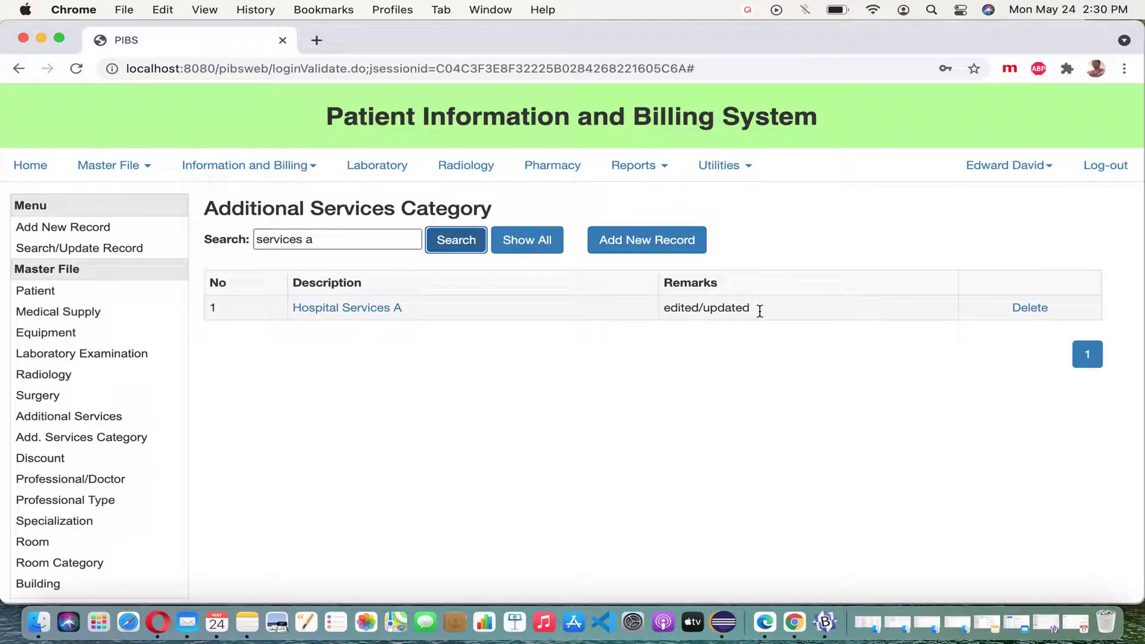
left_click_drag(759, 310, 692, 308)
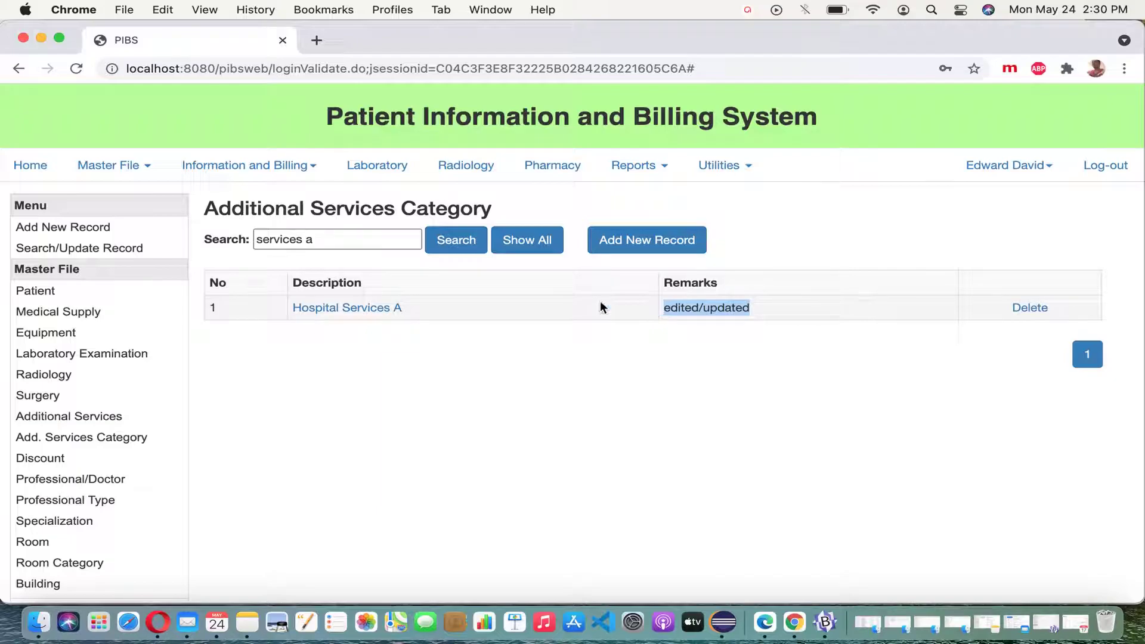
left_click(520, 246)
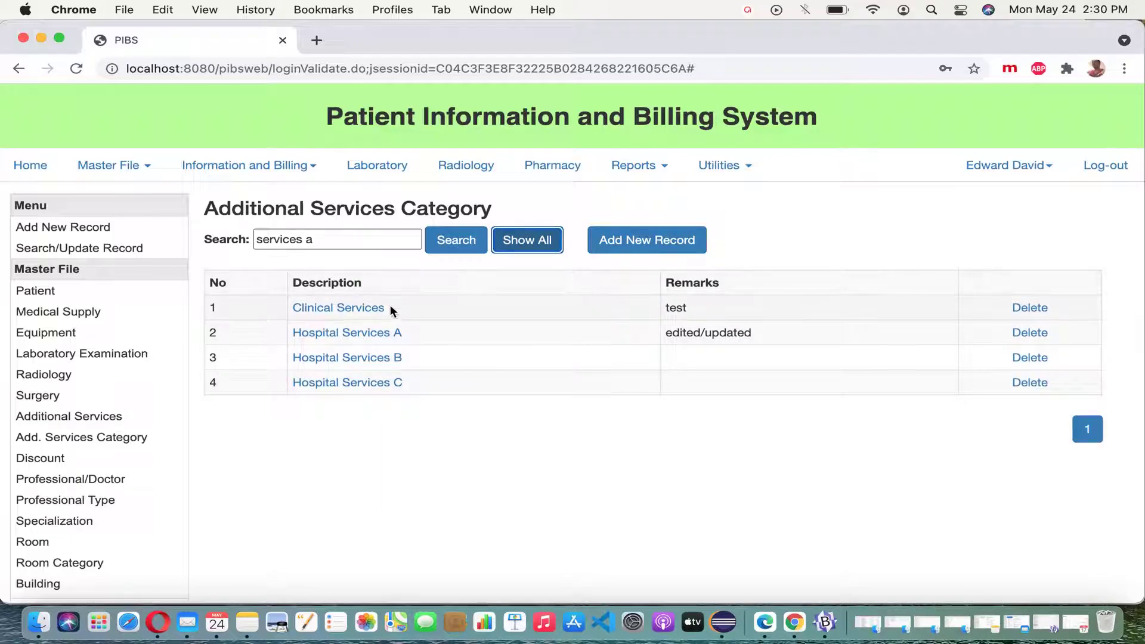
Update the Clinical Services category record with the description "Clinical Services A" and the remarks "test edited"
left_click(349, 320)
left_click(391, 248)
type("A")
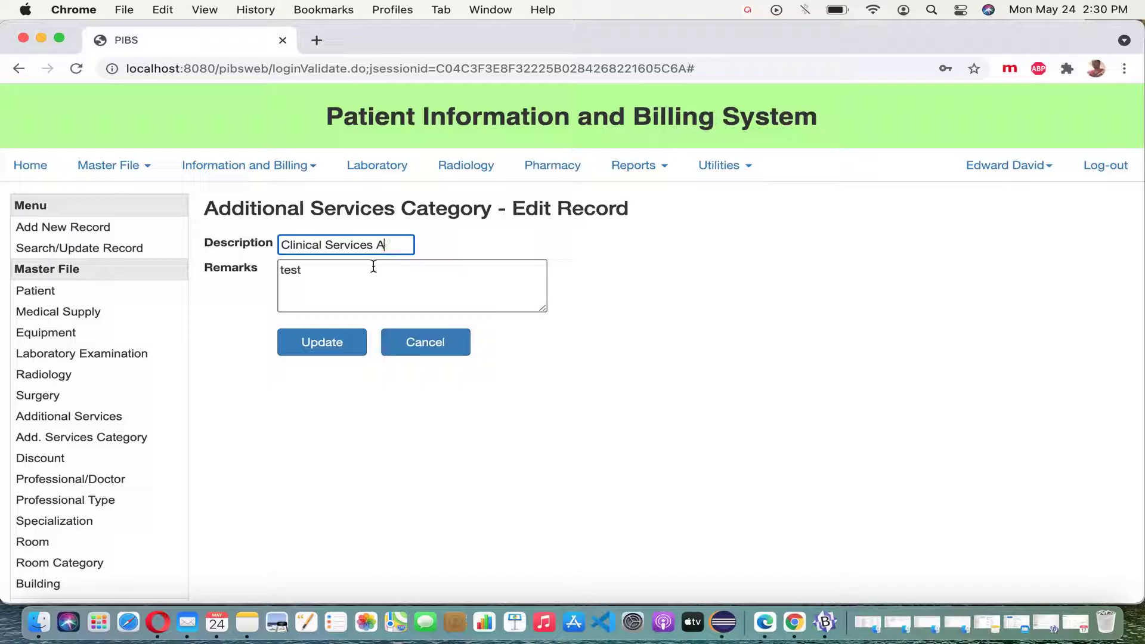
left_click(368, 272)
type("edited")
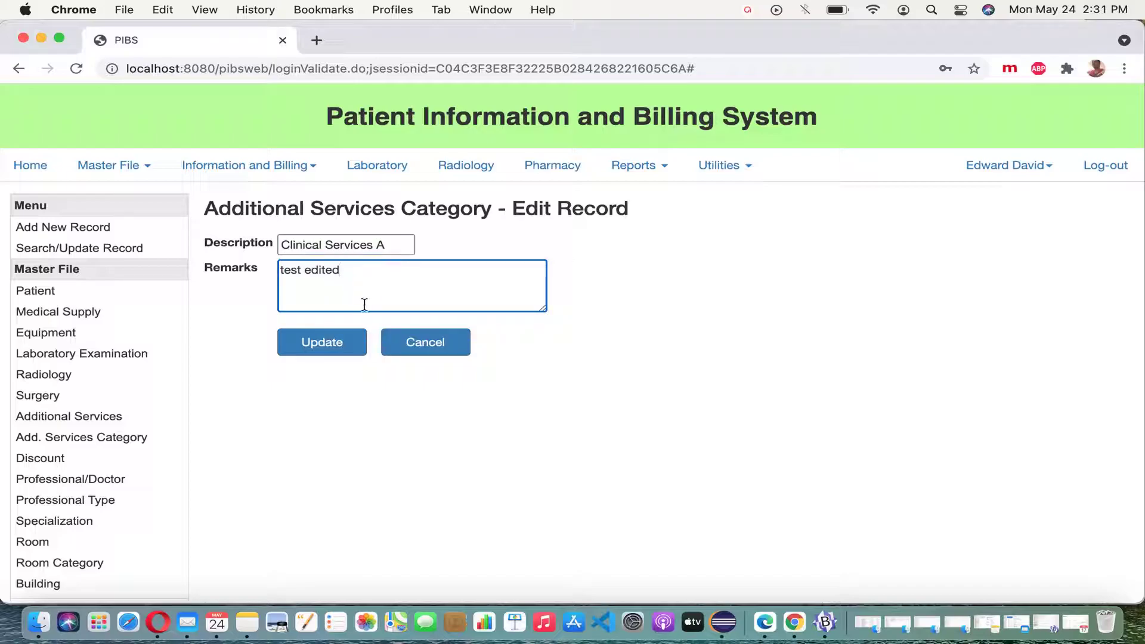
left_click(339, 343)
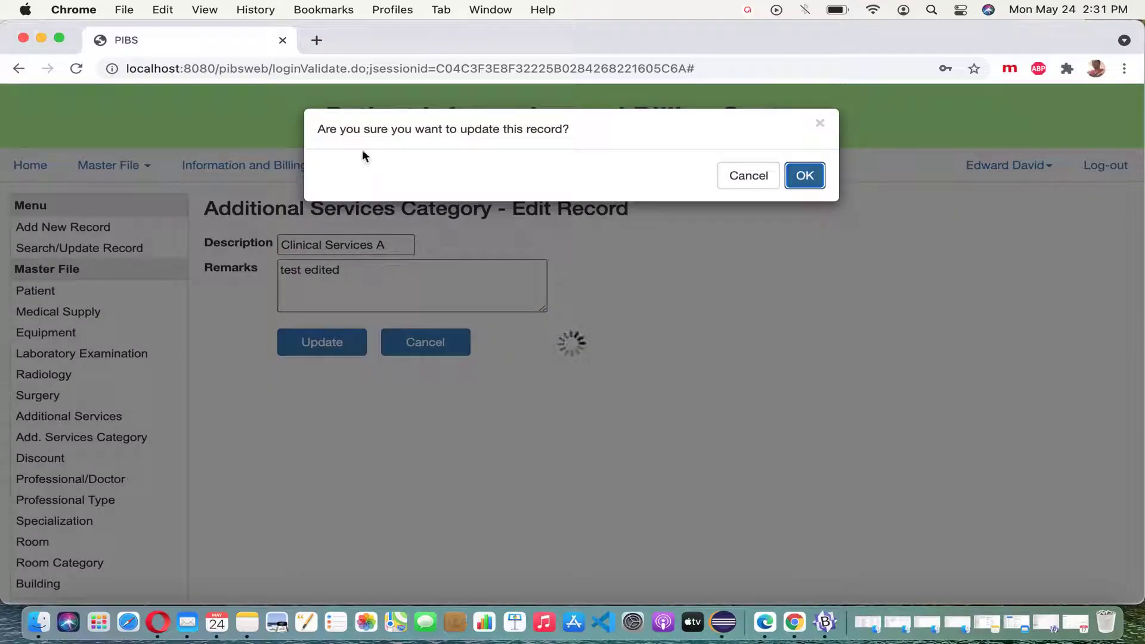
left_click(805, 177)
left_click(329, 362)
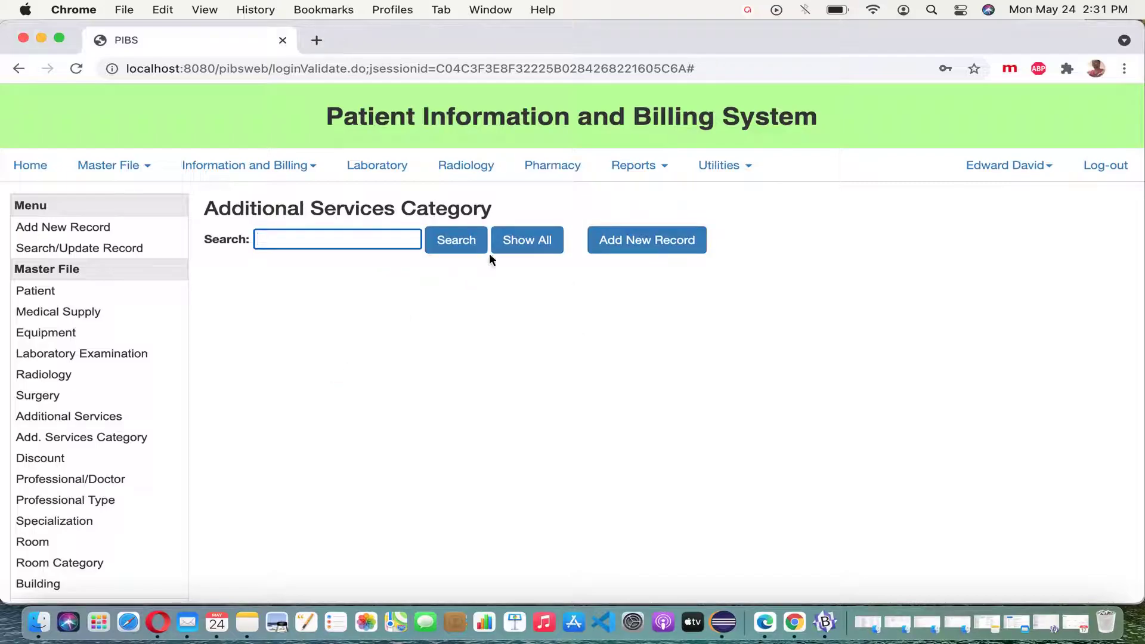
List all category records and search them for "clinical"
left_click(510, 245)
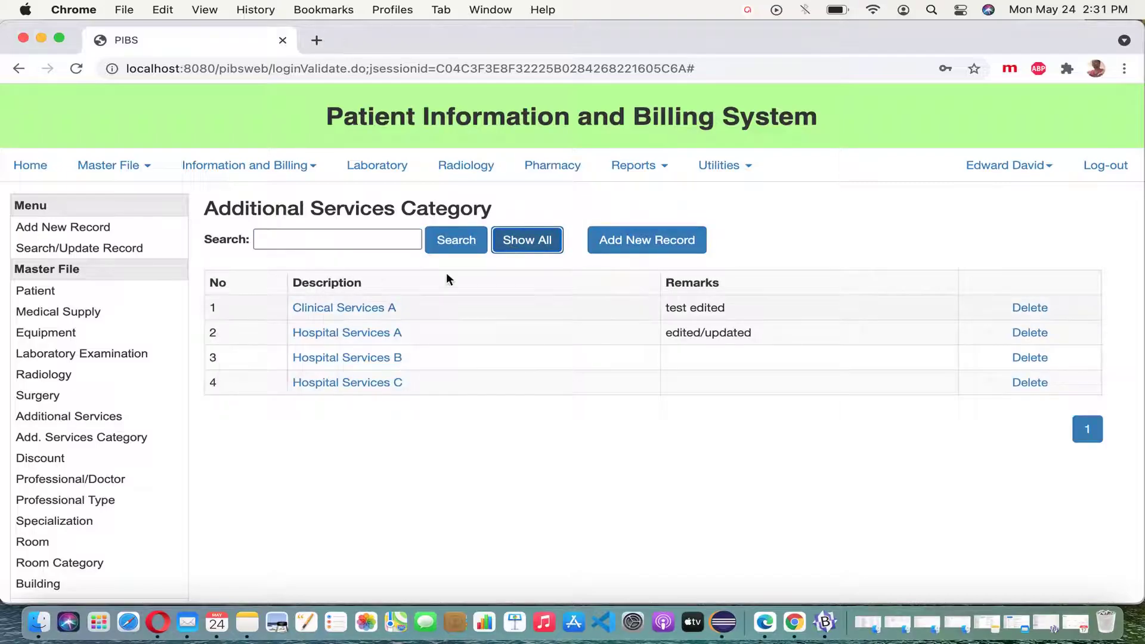
left_click(352, 244)
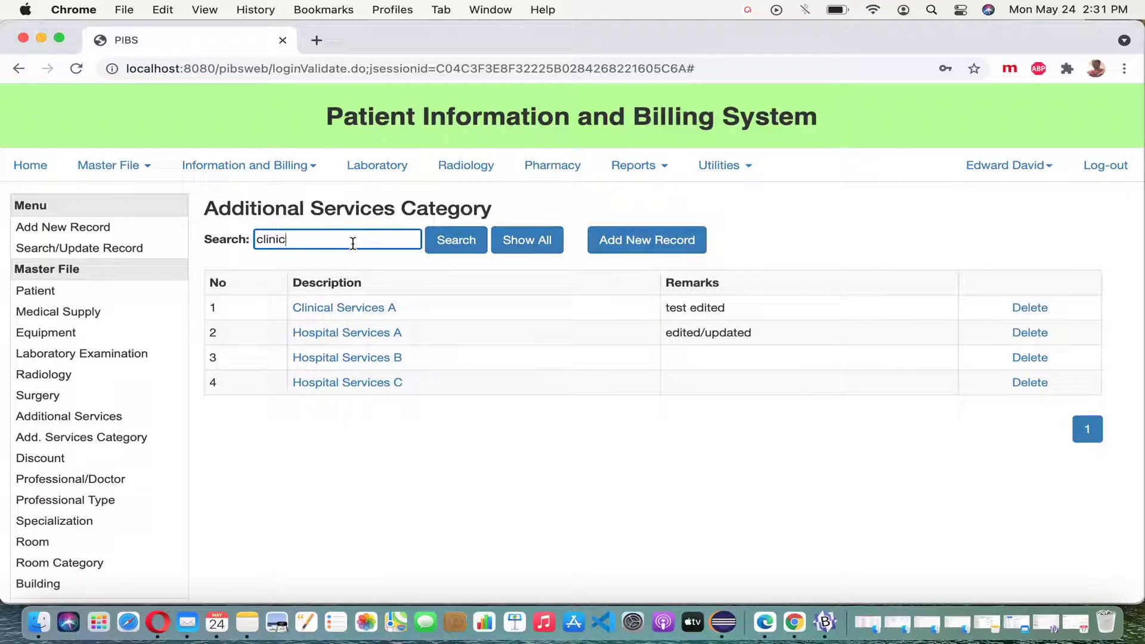
left_click(456, 244)
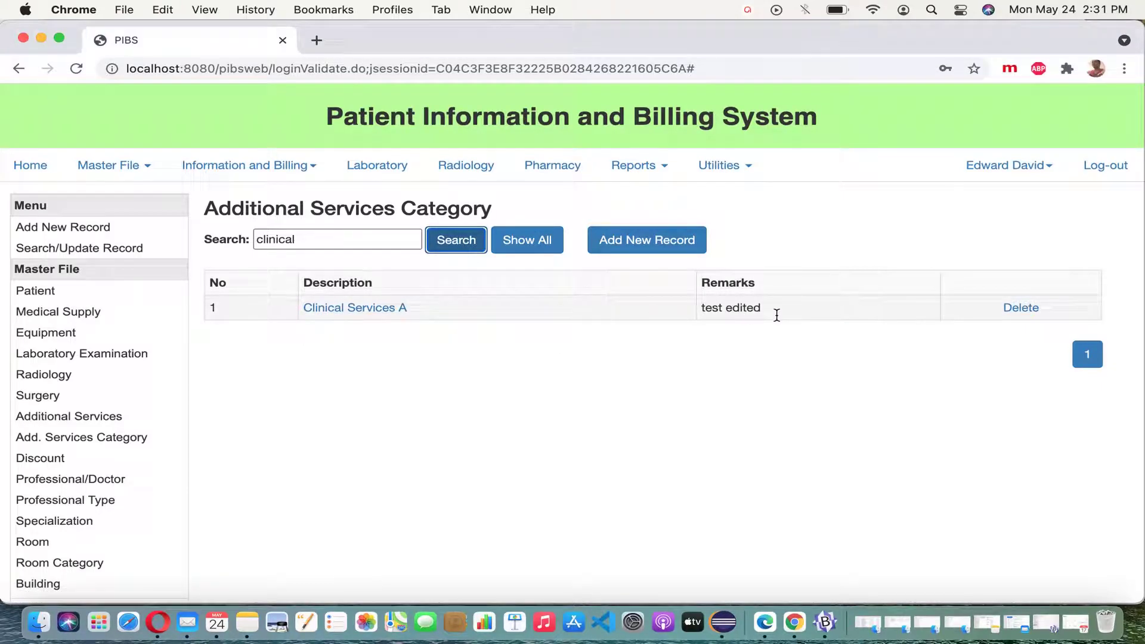
Add a new category record with the description "Clinical Services B"
left_click(660, 250)
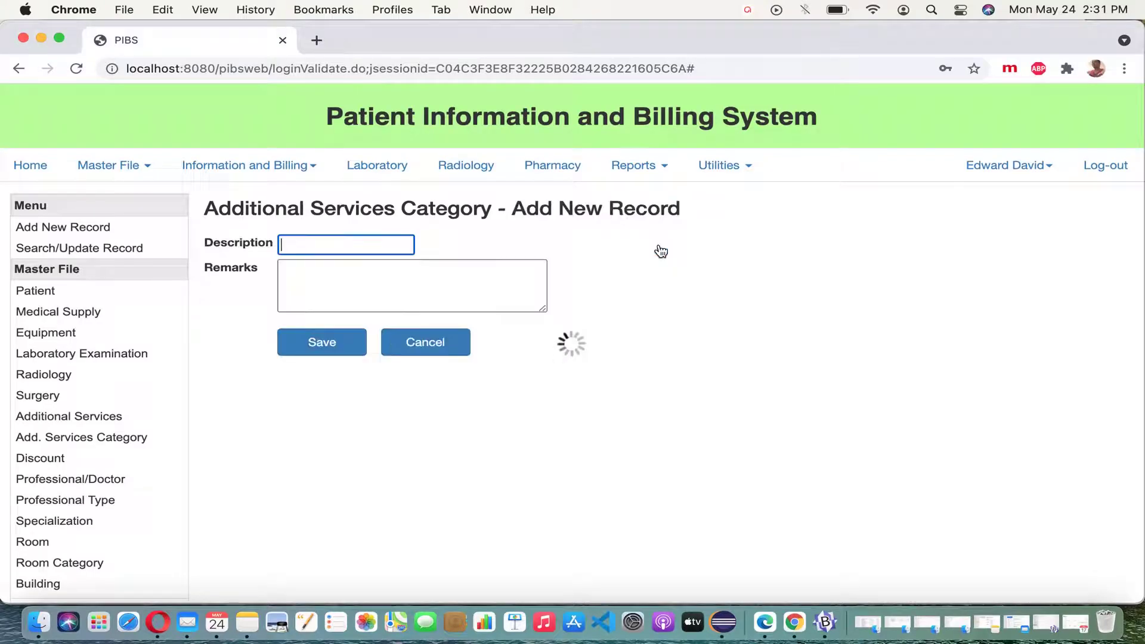
type("Clinical")
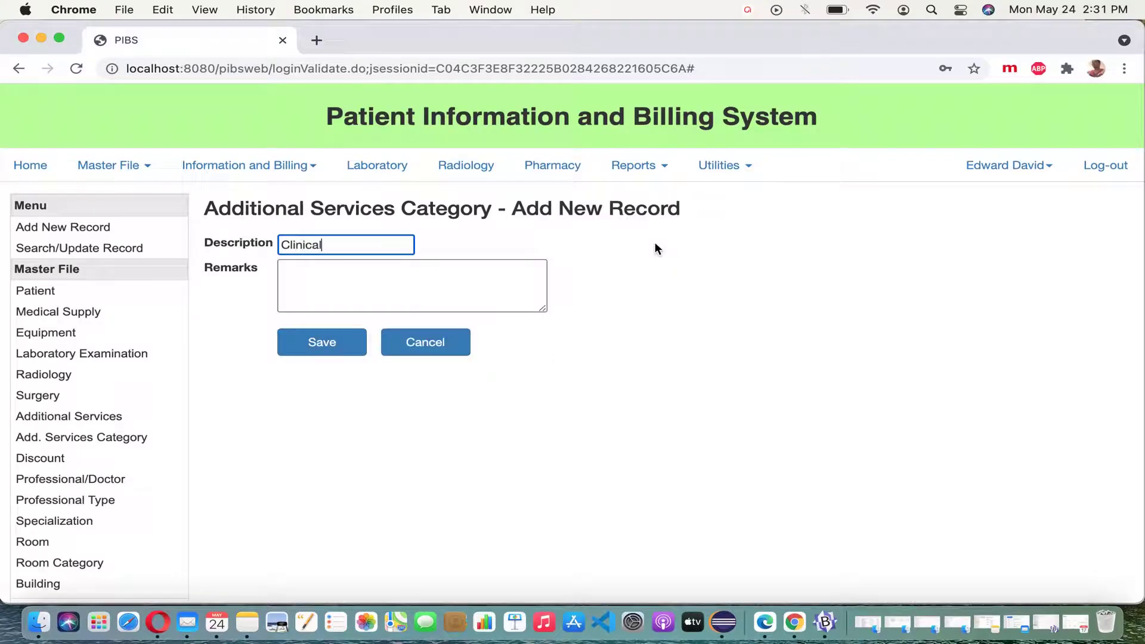
type(" Services B")
left_click(349, 345)
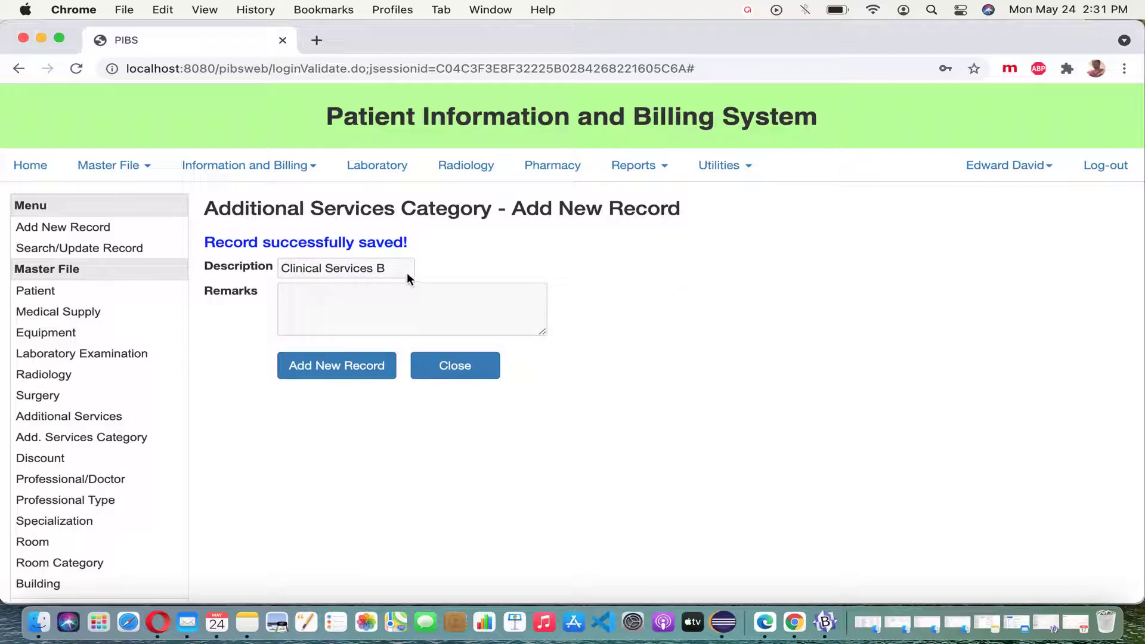
Add another category record with the description "Clinical Services C" and return to the category search page
left_click(345, 366)
type("Cl")
key("BackSpace")
type("linical Services C")
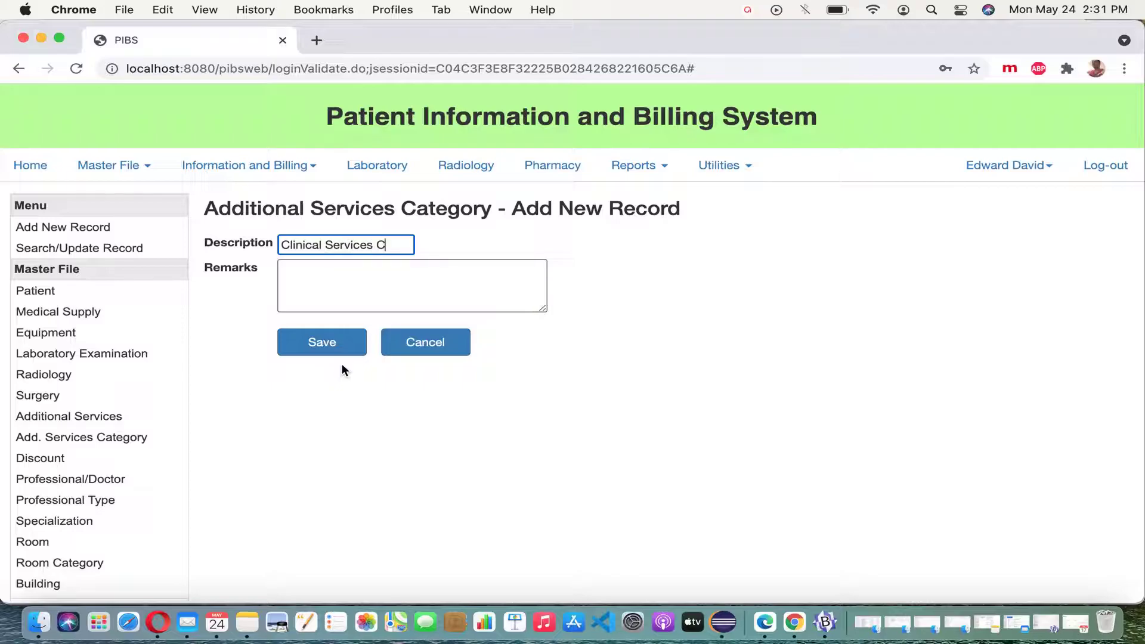
left_click(325, 350)
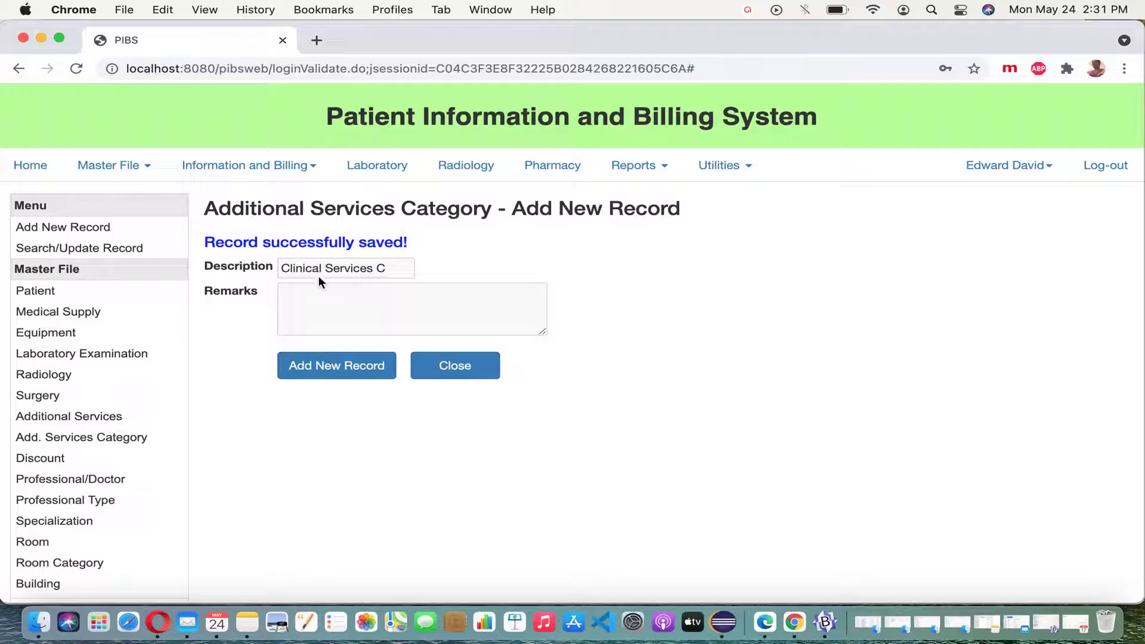
left_click(461, 369)
Show the full category list again and filter it by the term "clinical"
left_click(520, 241)
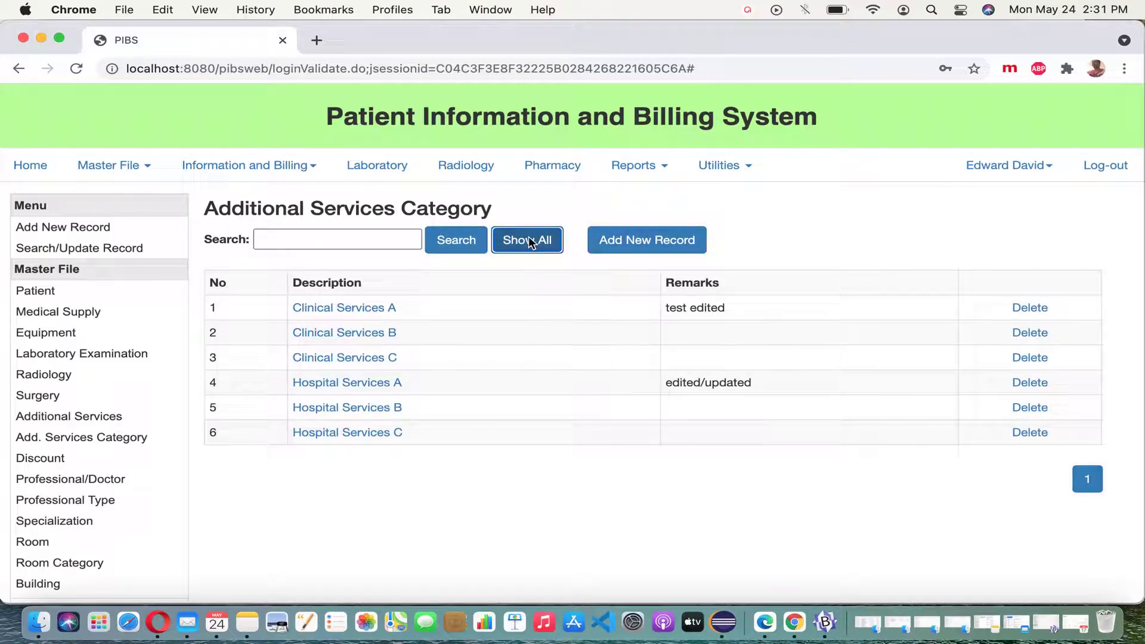
left_click(374, 238)
type("clinical")
left_click(460, 241)
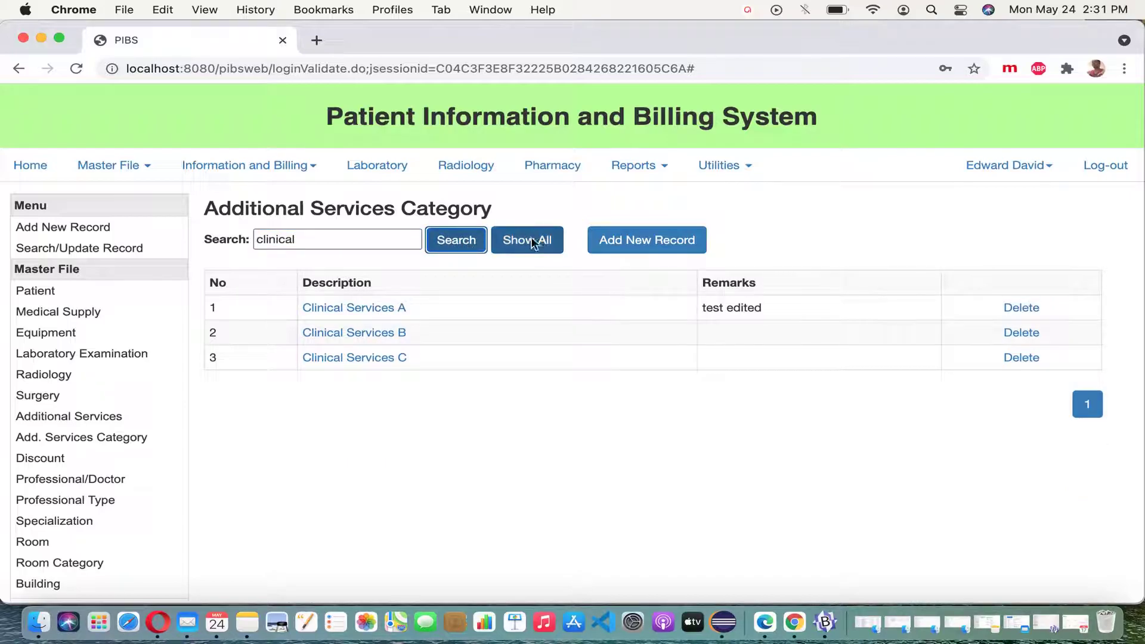
Add a category record with the description "services dummy 1" and the remark "for delete"
left_click(631, 240)
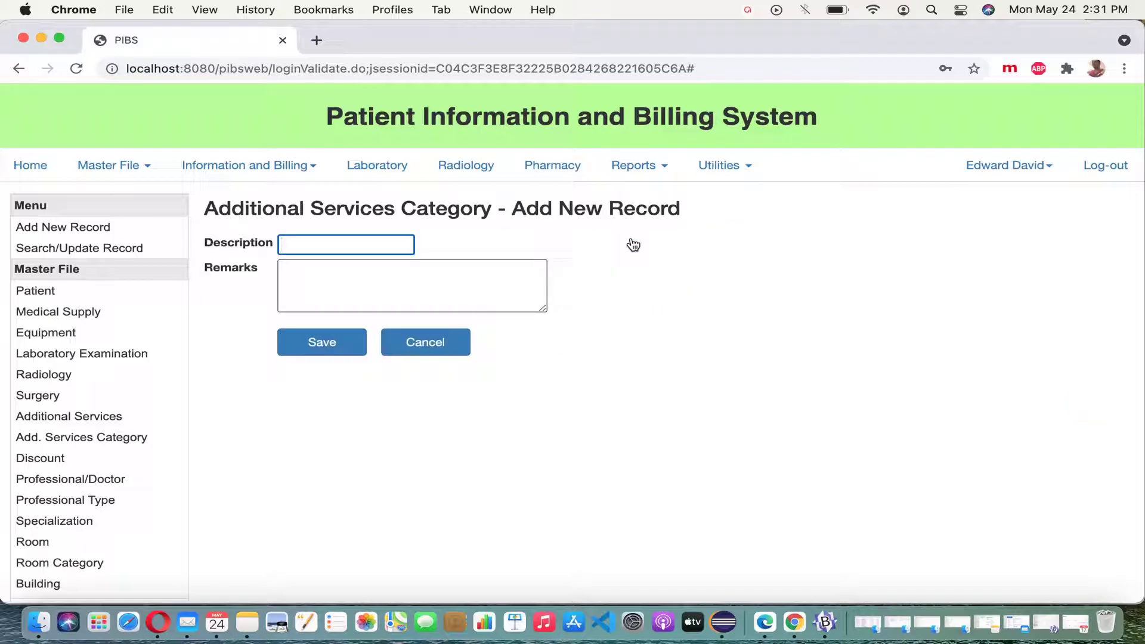
type("services dummy 1")
left_click(464, 281)
type("for delete")
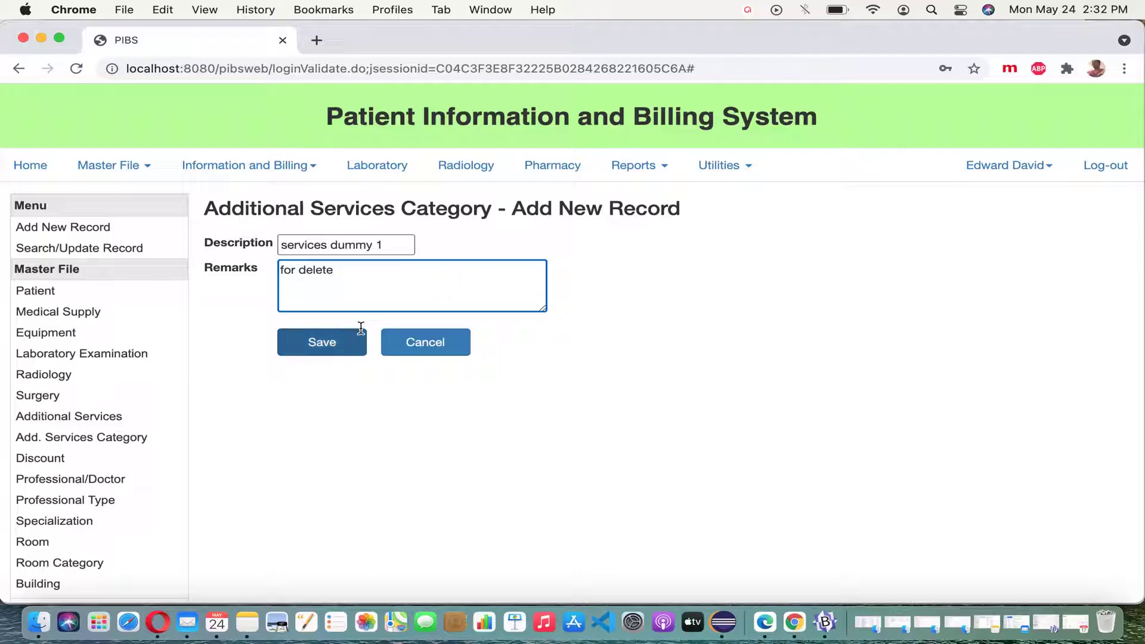
left_click(336, 342)
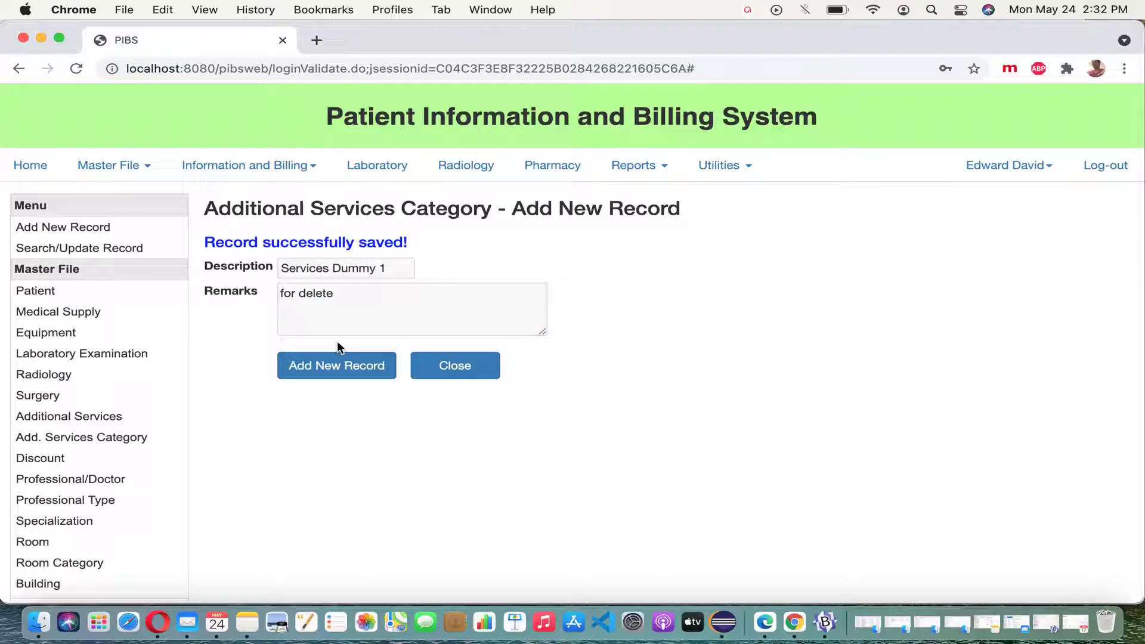
Add a category record described as "services dummy 2" with the remark "for deletion testing", and close the form
left_click(339, 365)
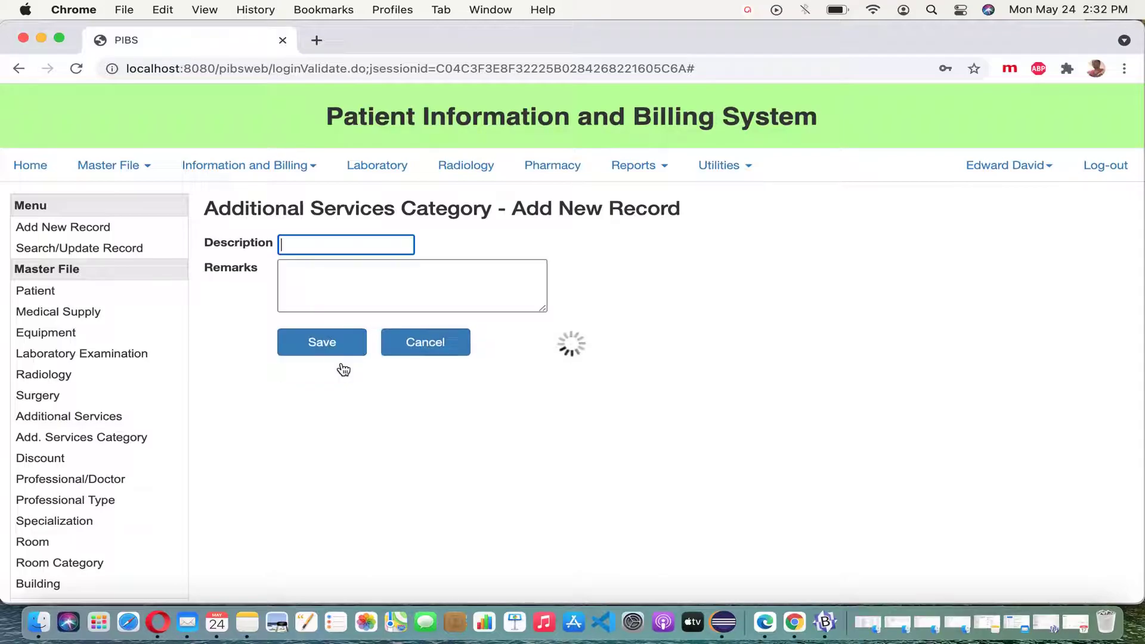
type("services ")
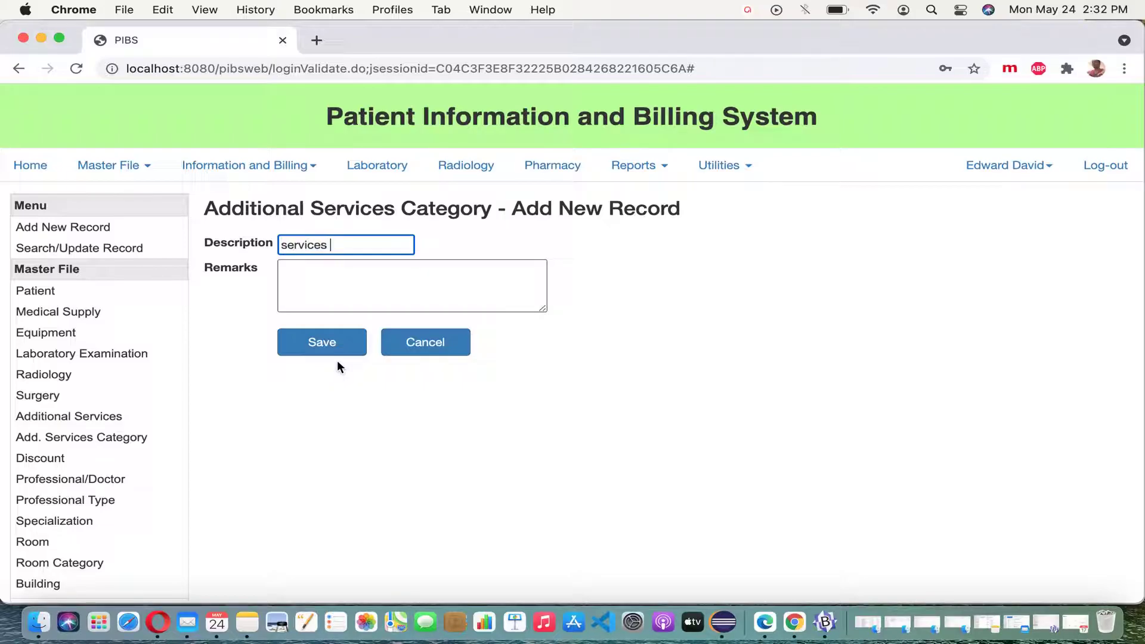
type("dummy 2")
left_click(336, 292)
type("for deletion testing")
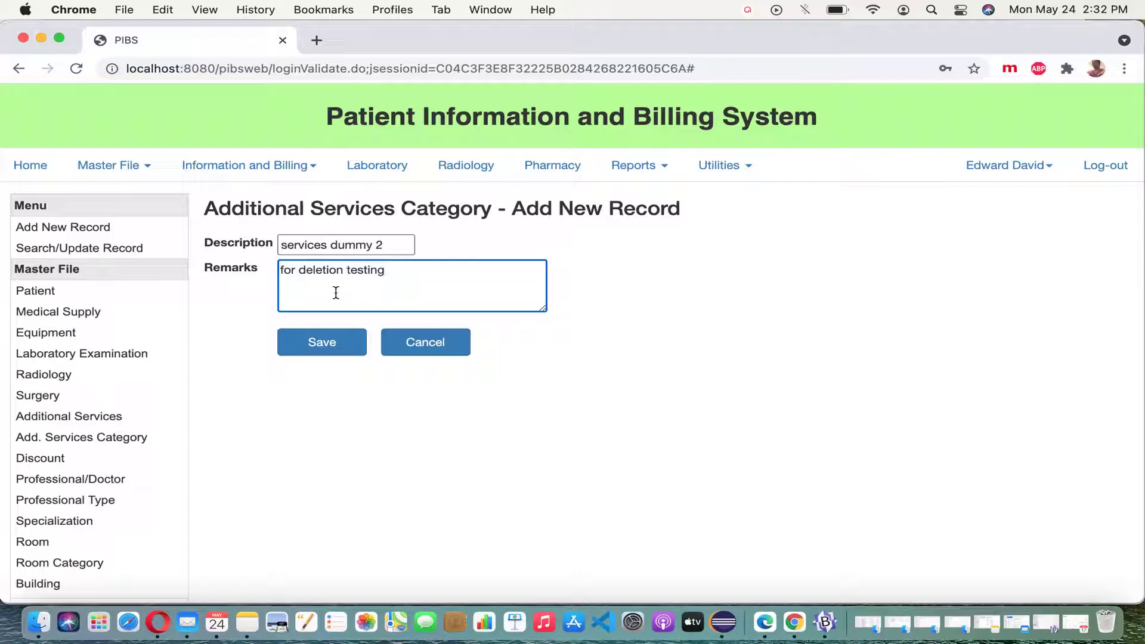
left_click(333, 345)
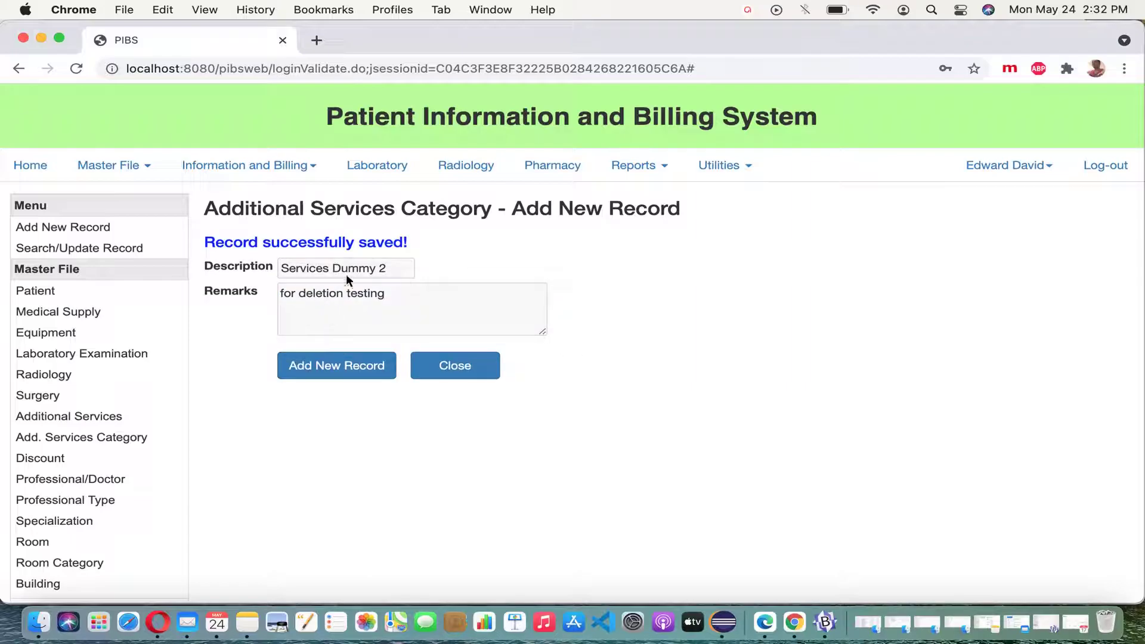
left_click(447, 366)
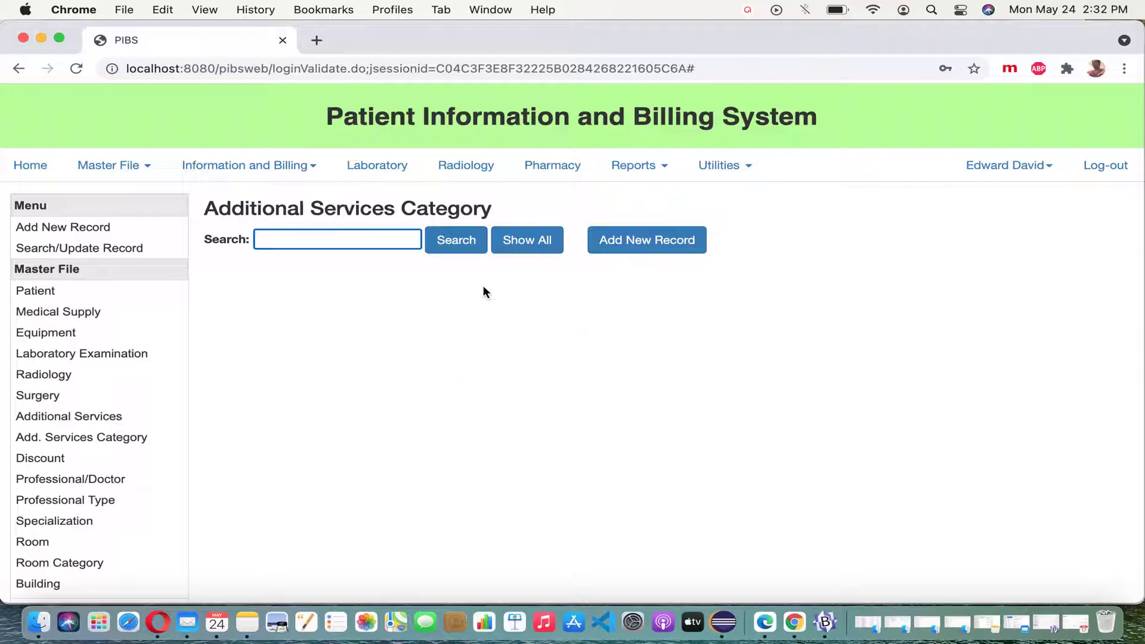
List all category records and search them for "dummy"
left_click(535, 243)
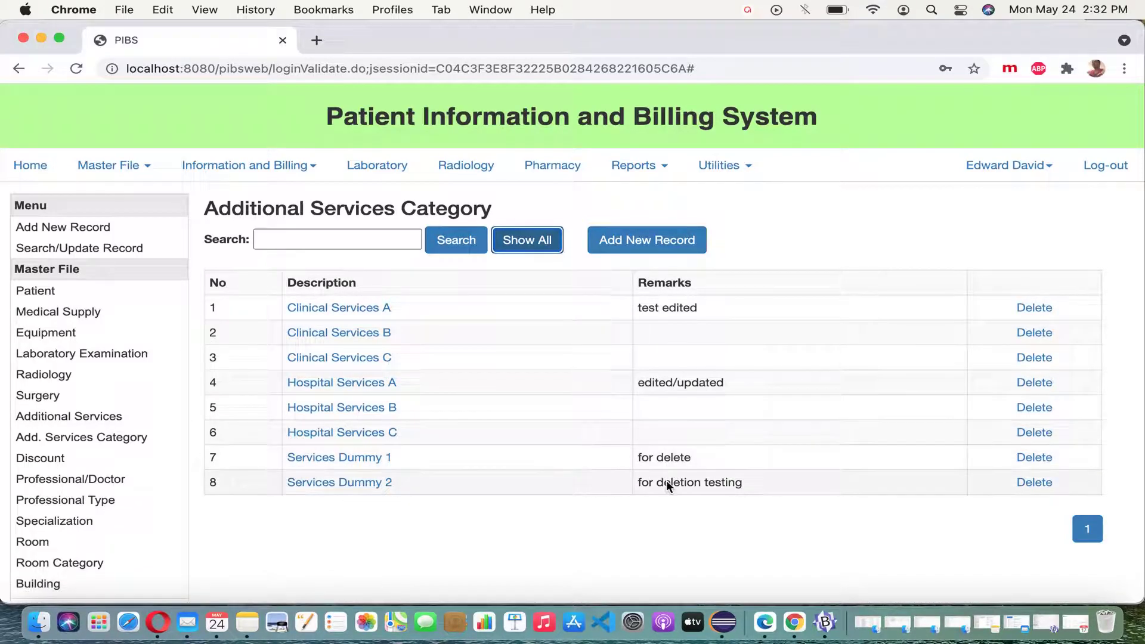
left_click(377, 240)
type("dummy")
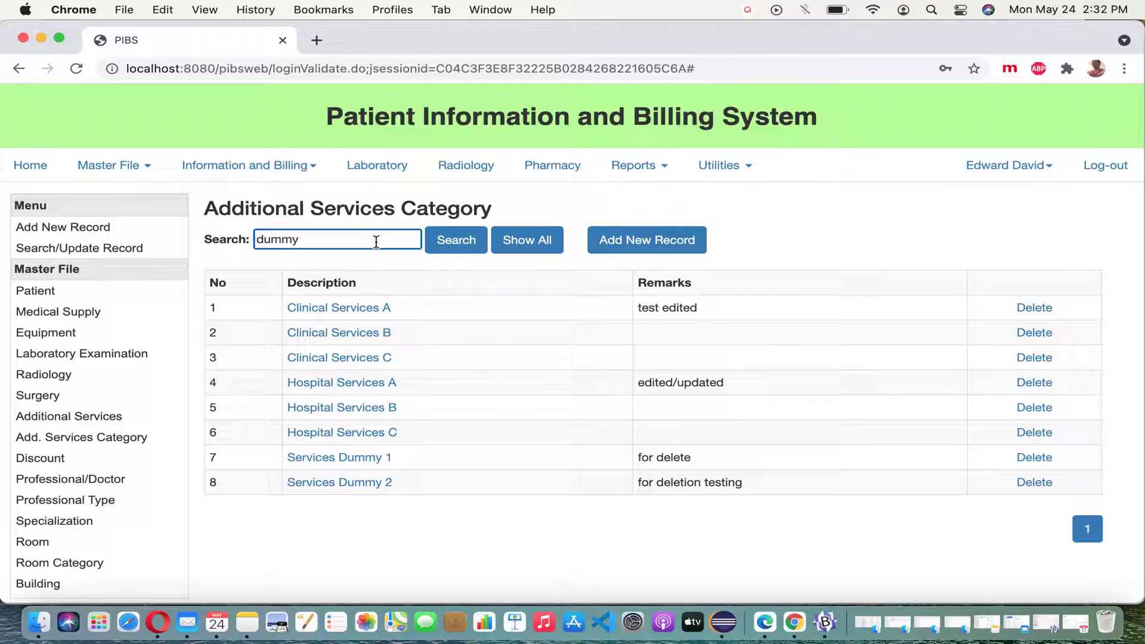
left_click(467, 250)
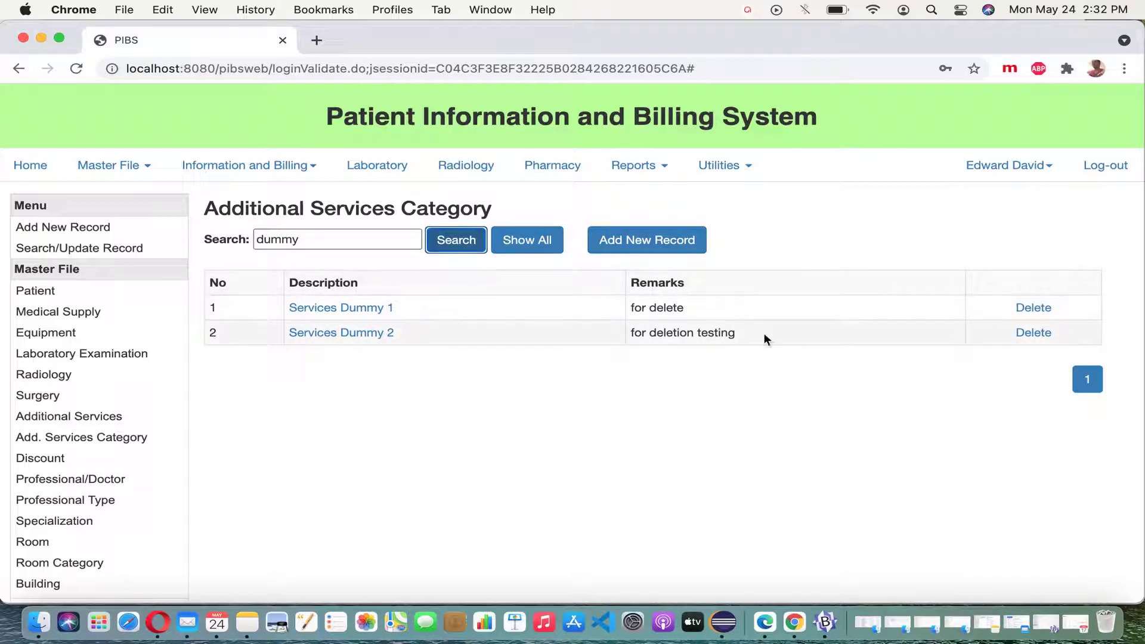
Delete the "Services Dummy 2" category record, confirm the deletion, and list all category records
left_click(1036, 335)
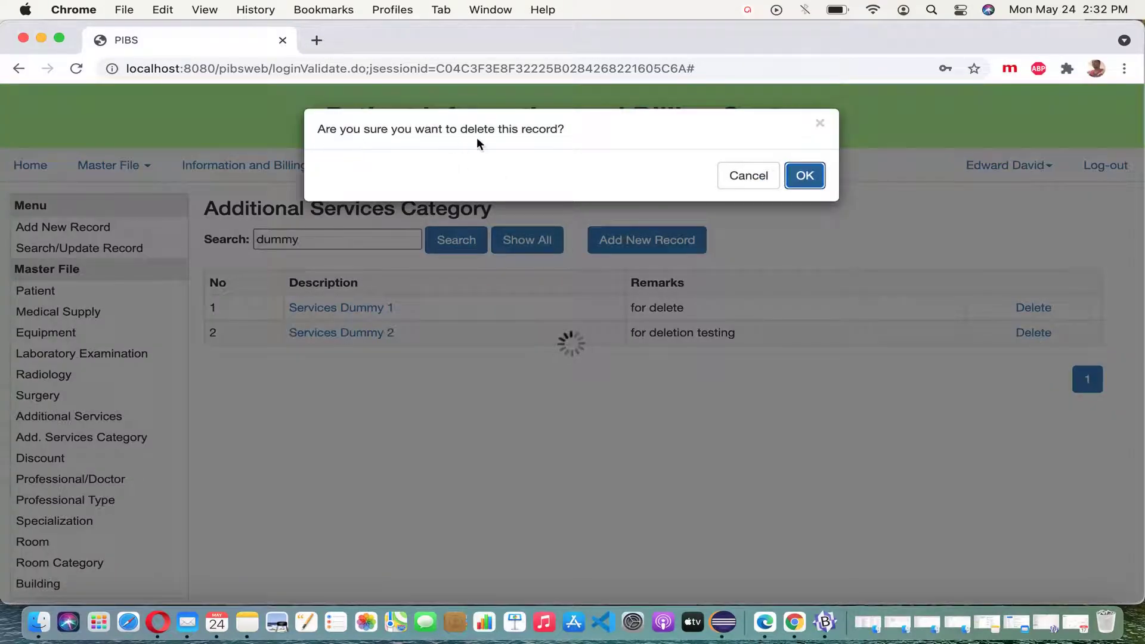
left_click(813, 188)
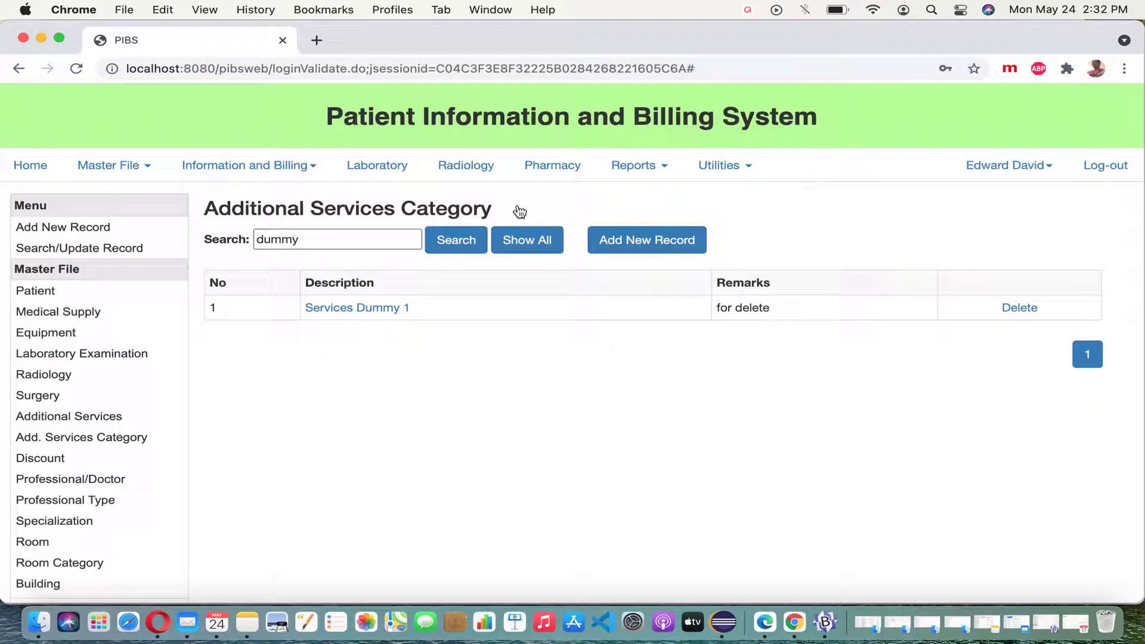
left_click(527, 242)
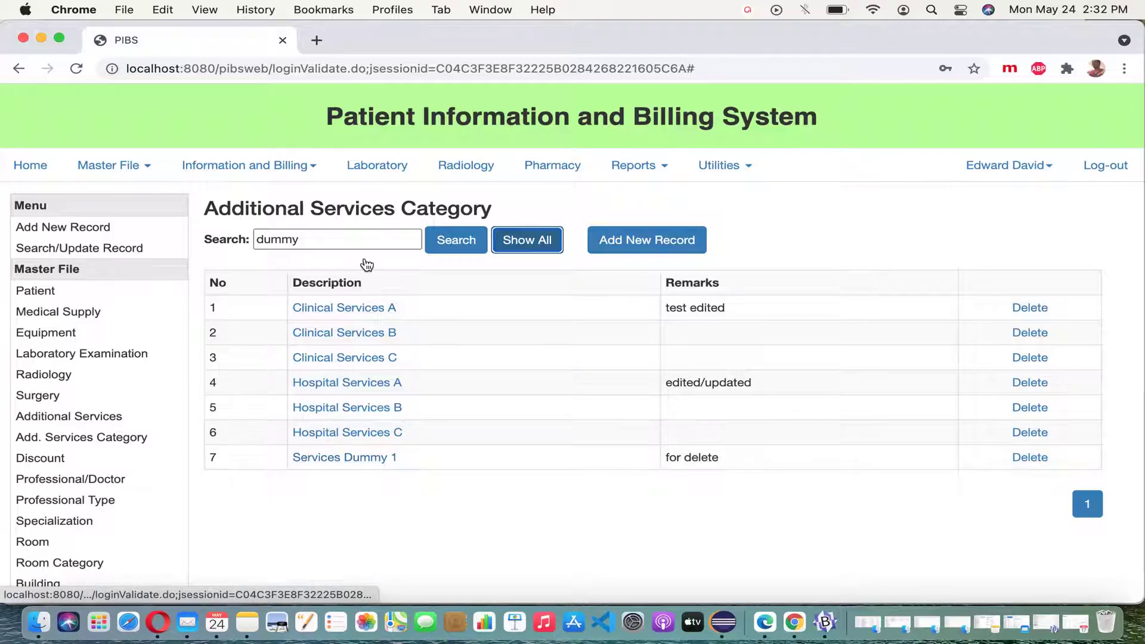
Search the categories for "dummy" again and delete the "Services Dummy 1" record, confirming the deletion
left_click(374, 244)
left_click(450, 238)
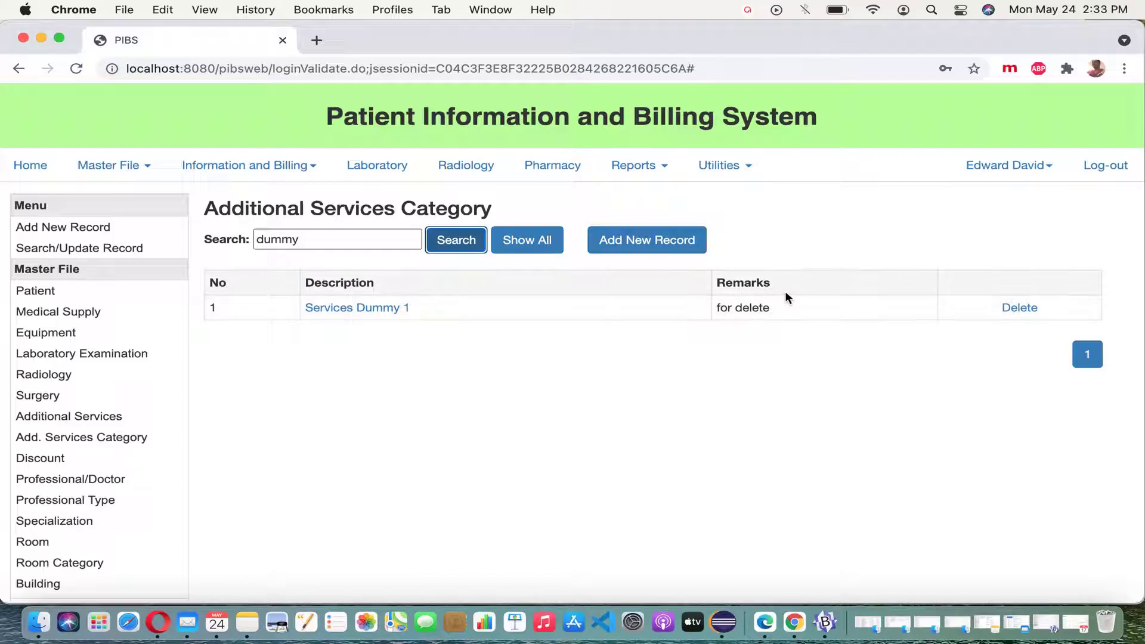
left_click(1006, 308)
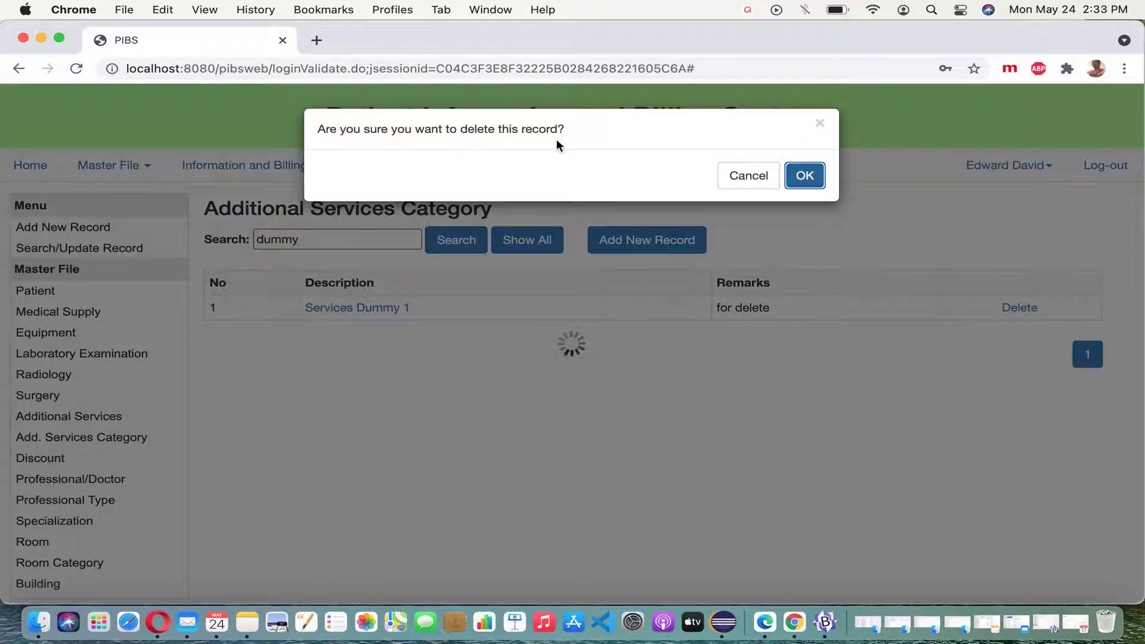
left_click(808, 179)
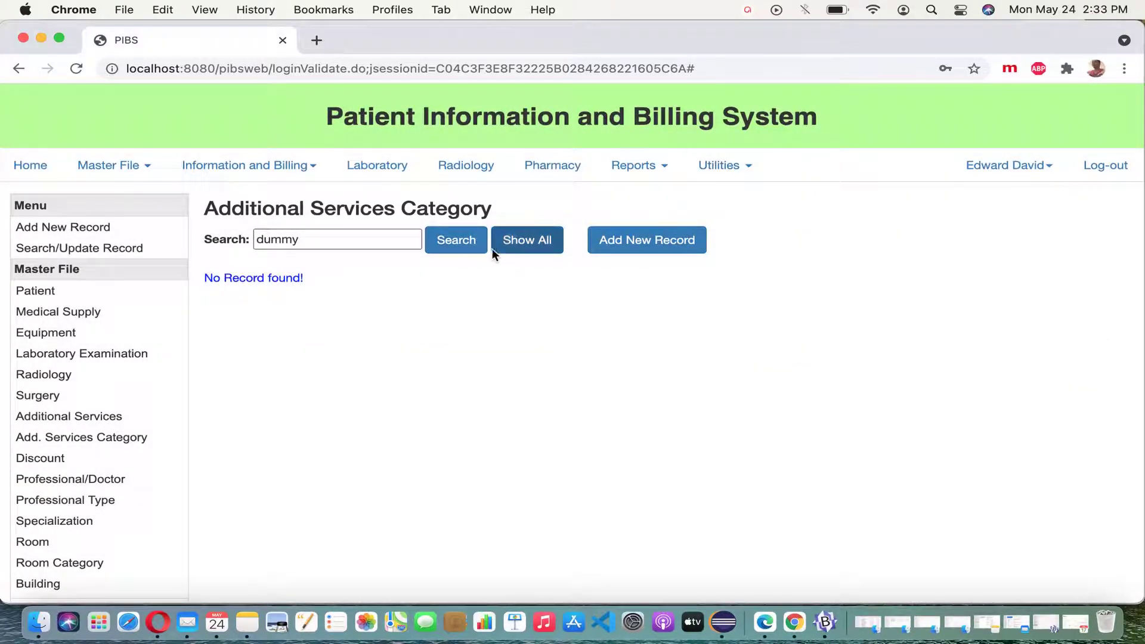
Show the full category list and search it for "dummy" to check that the deleted records are gone
left_click(513, 244)
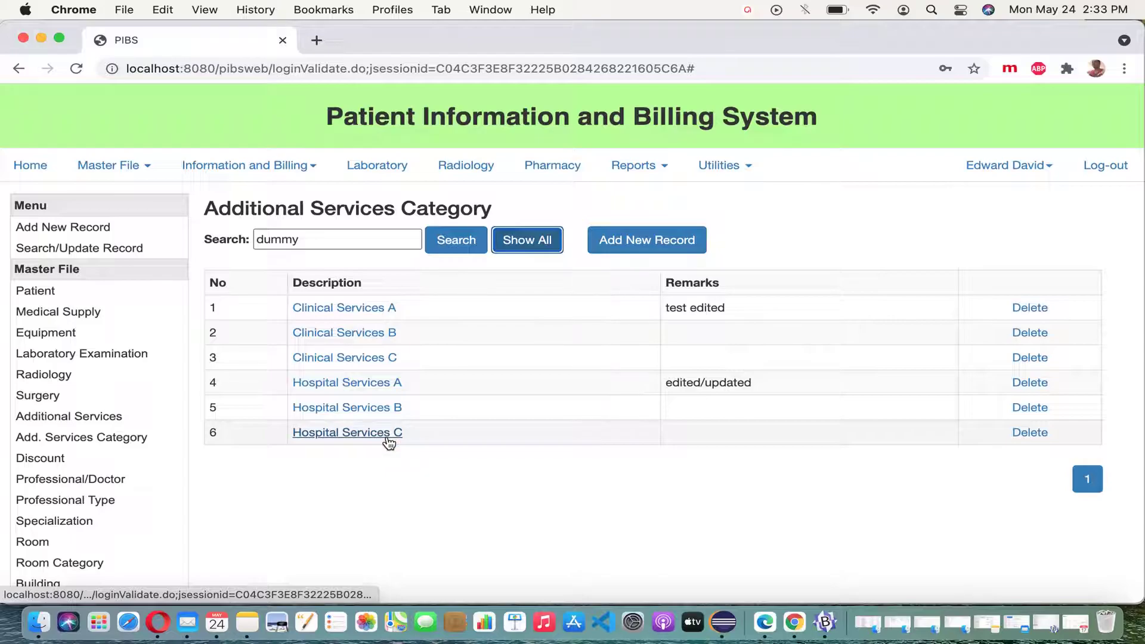
left_click_drag(340, 240, 260, 239)
left_click(459, 246)
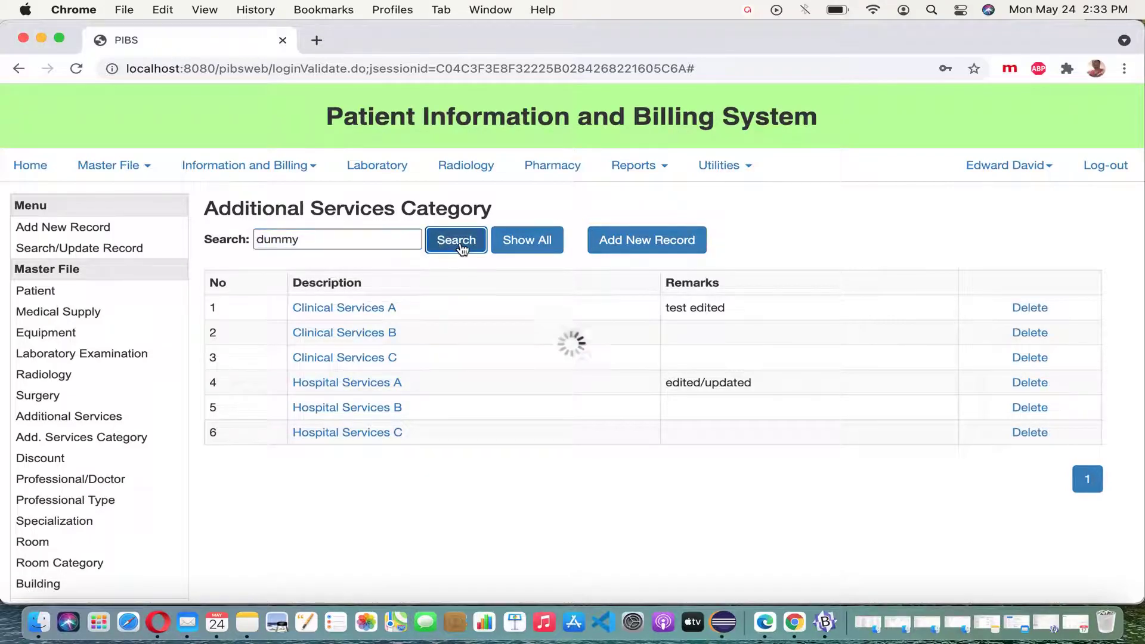
Replace the search term with "clinic" and search the category records
left_click(247, 242)
key("super+a")
type("cl")
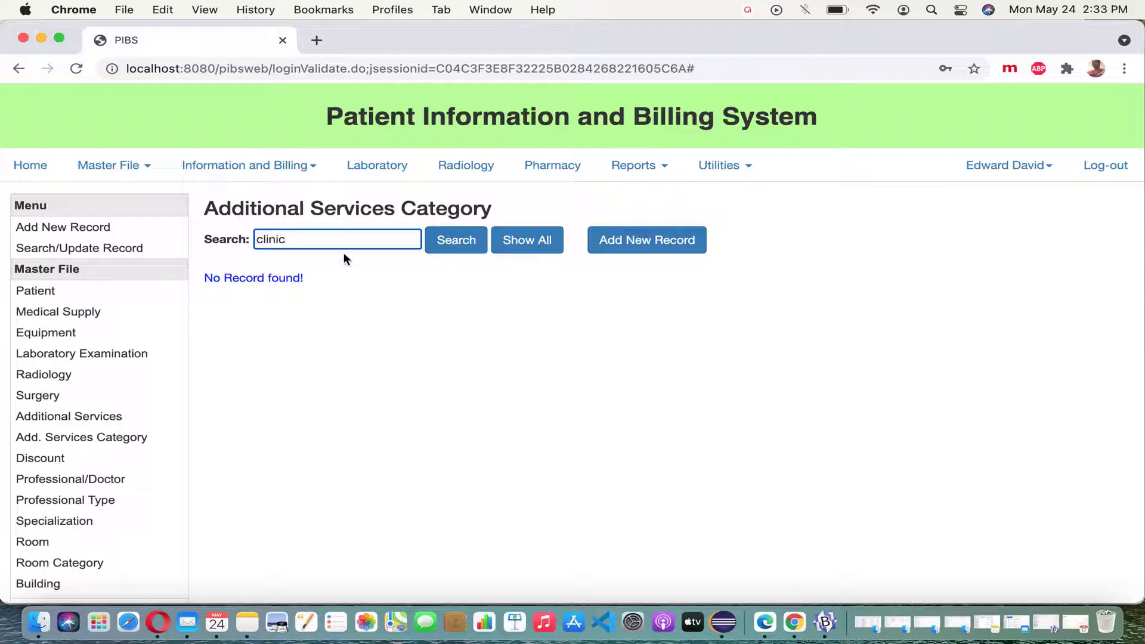
left_click(464, 246)
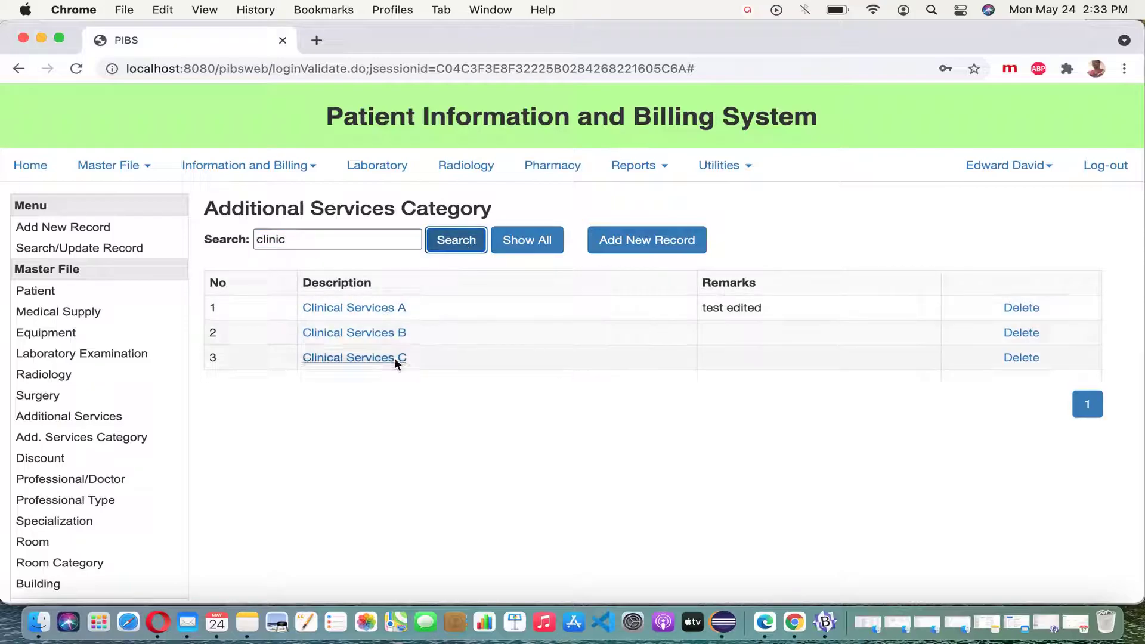
Search the category records for "hospital", and show the complete list again
left_click_drag(312, 247, 249, 243)
type("hospital")
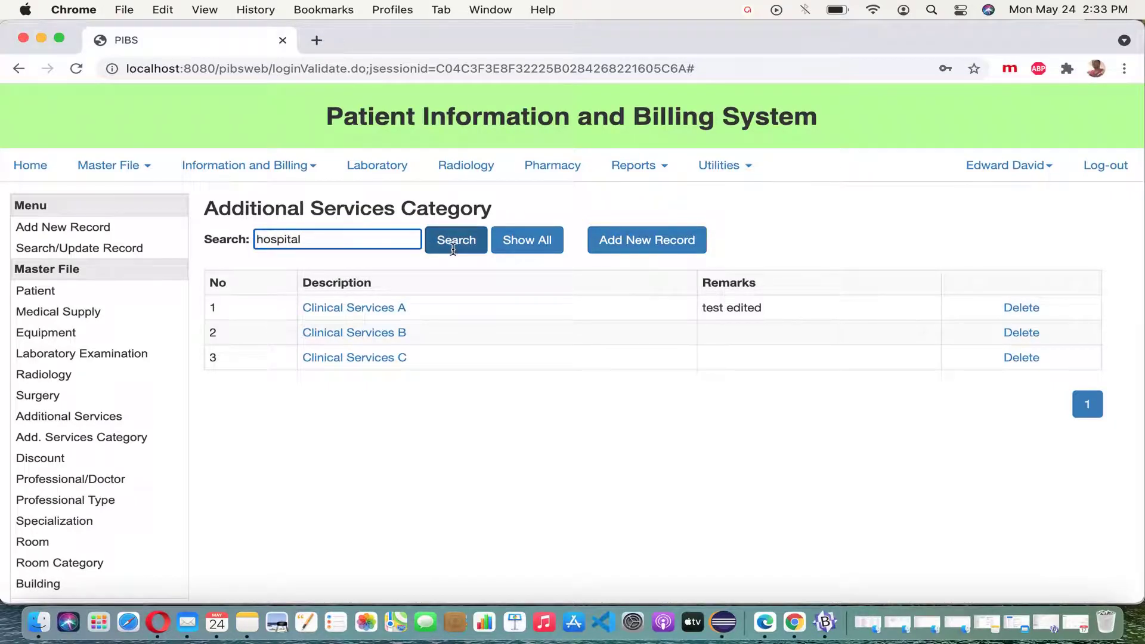
left_click(468, 246)
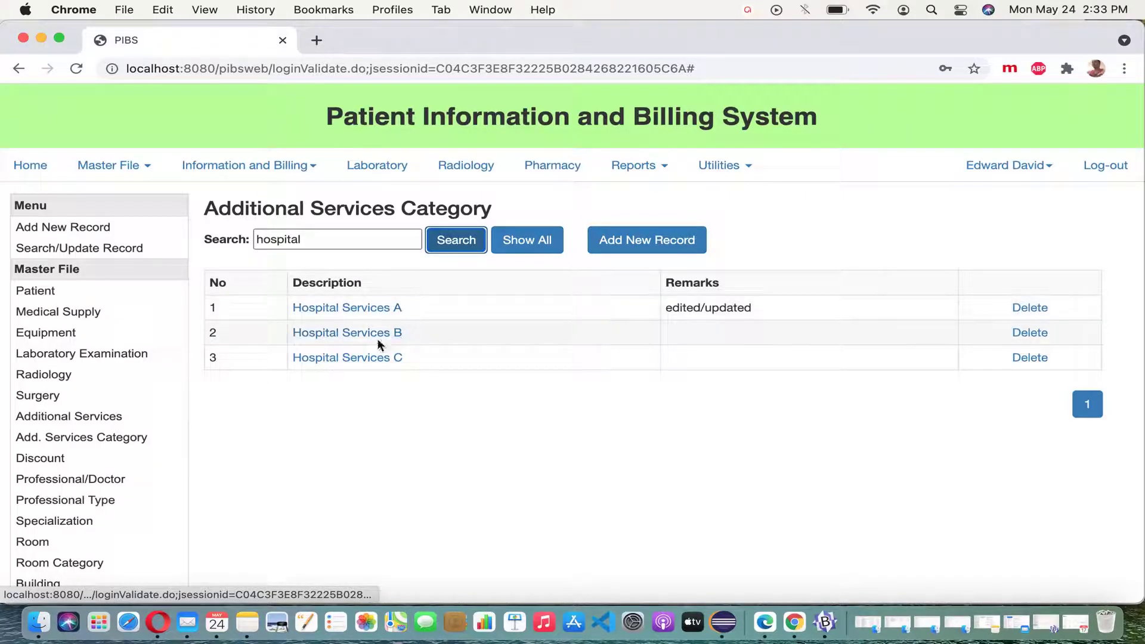
left_click(526, 242)
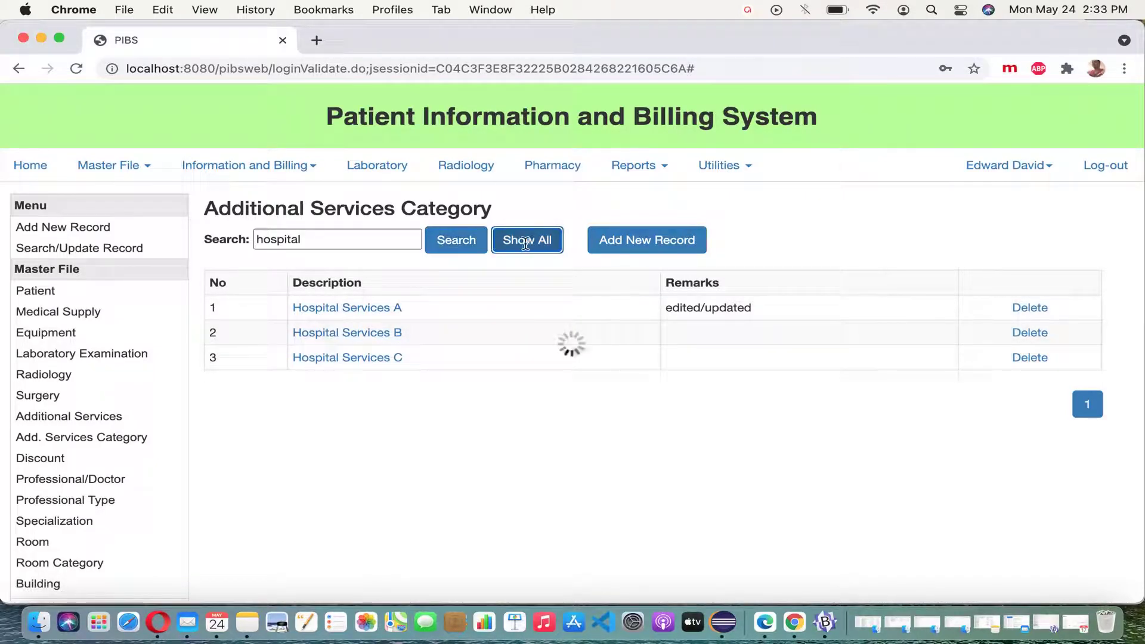